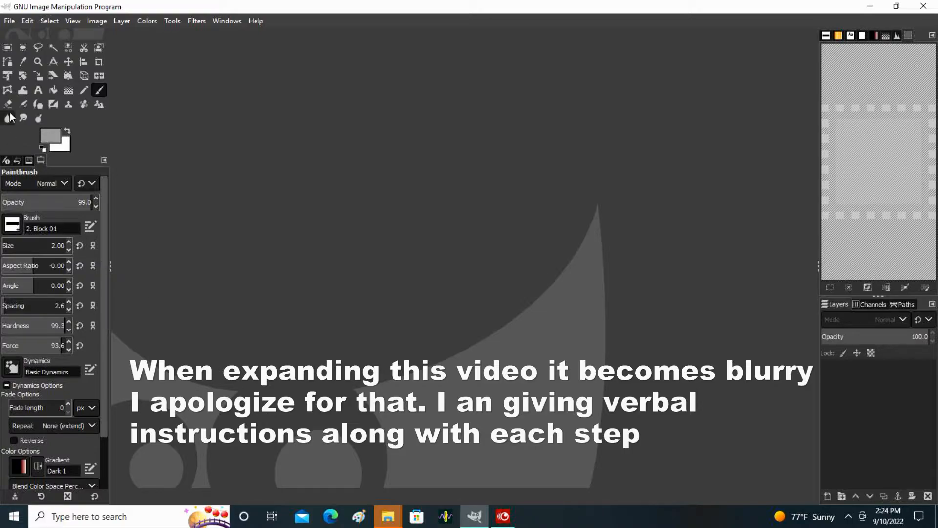
Import morel trivet.pdf from the Documents folder and crop the image to its content.
{"action": "left_click", "coordinate": [9, 22]}
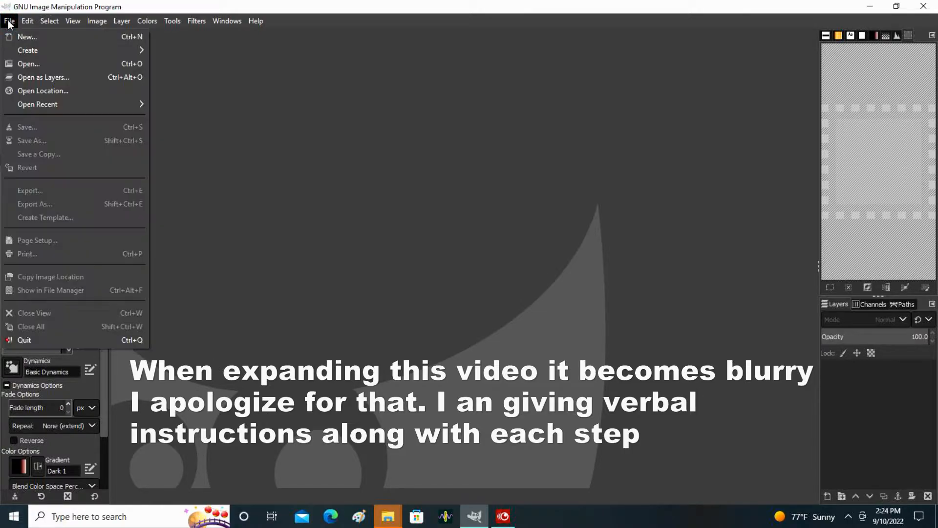
{"action": "left_click", "coordinate": [22, 65]}
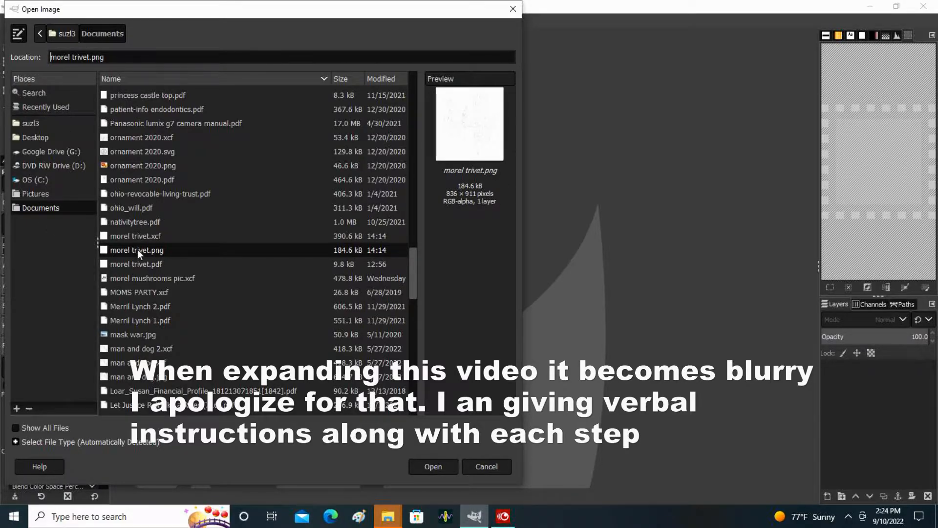
{"action": "left_click", "coordinate": [150, 237]}
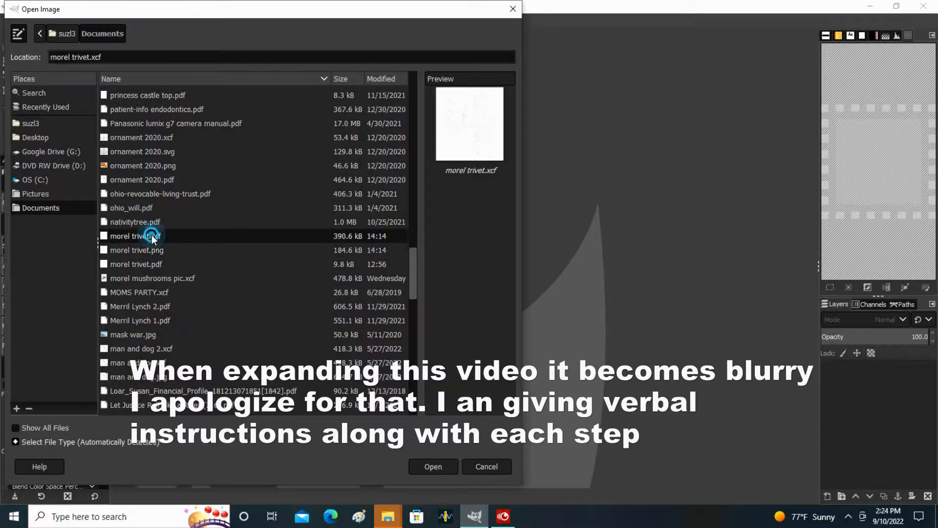
{"action": "left_click", "coordinate": [159, 264]}
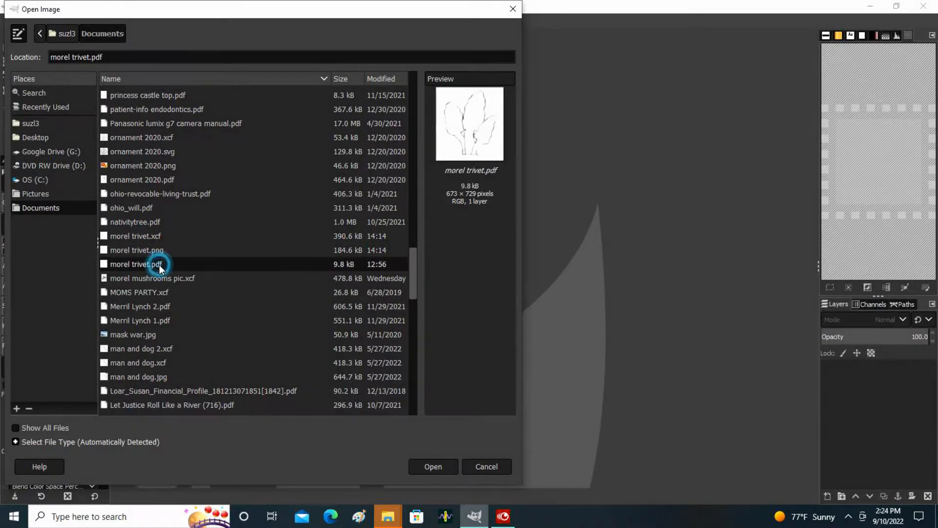
{"action": "left_click", "coordinate": [436, 468]}
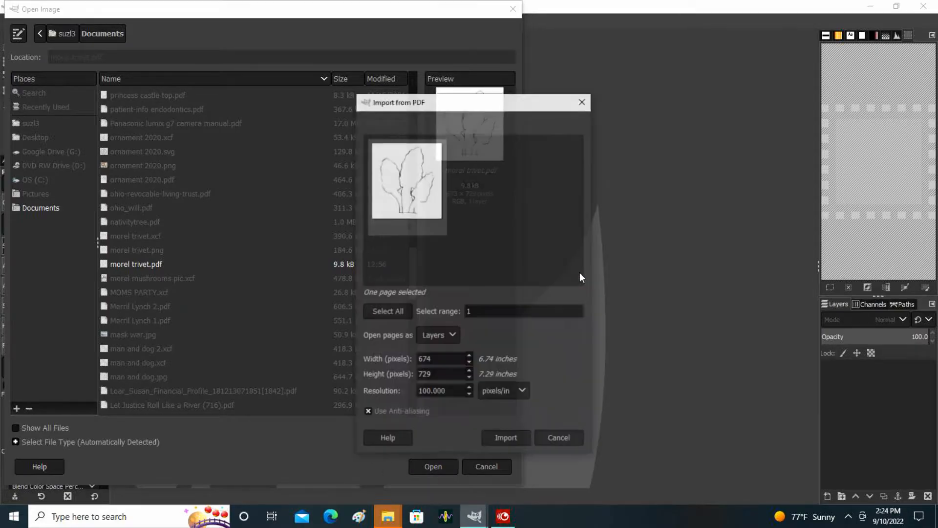
{"action": "left_click", "coordinate": [509, 442]}
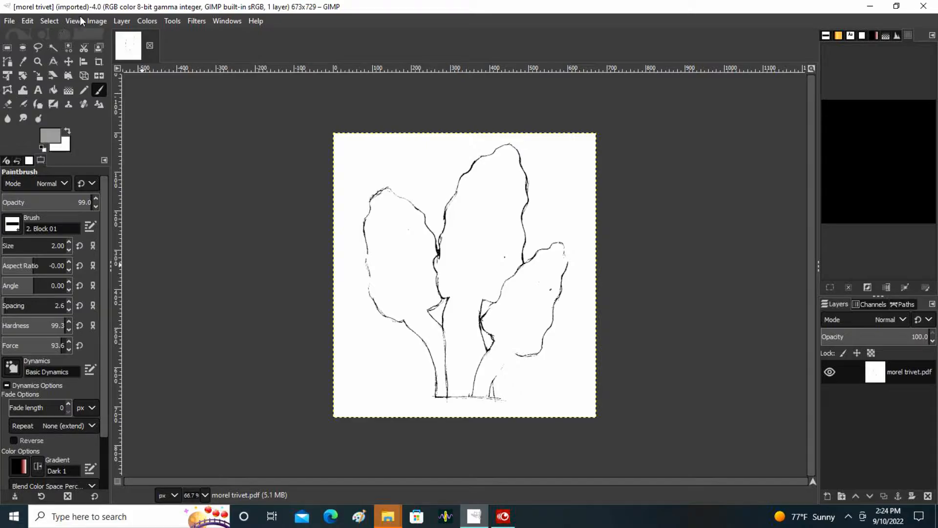
{"action": "left_click", "coordinate": [92, 22]}
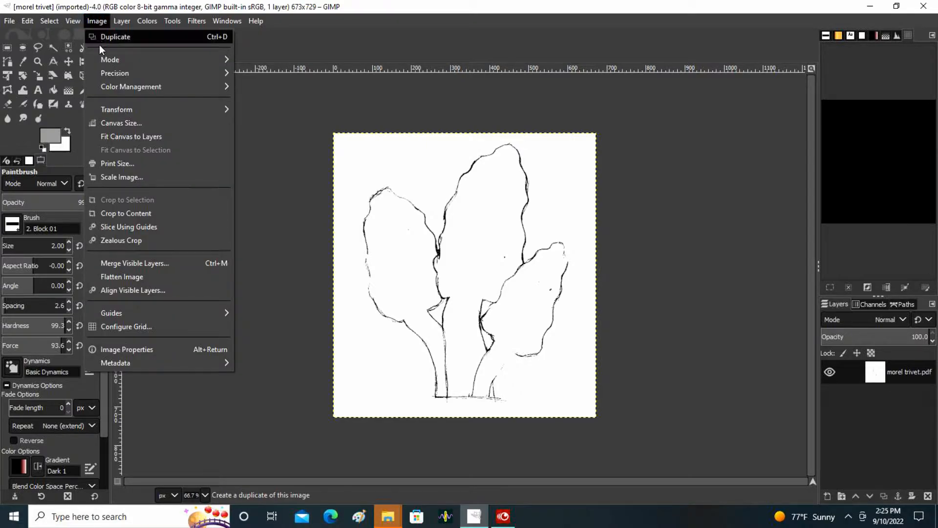
{"action": "left_click", "coordinate": [148, 212]}
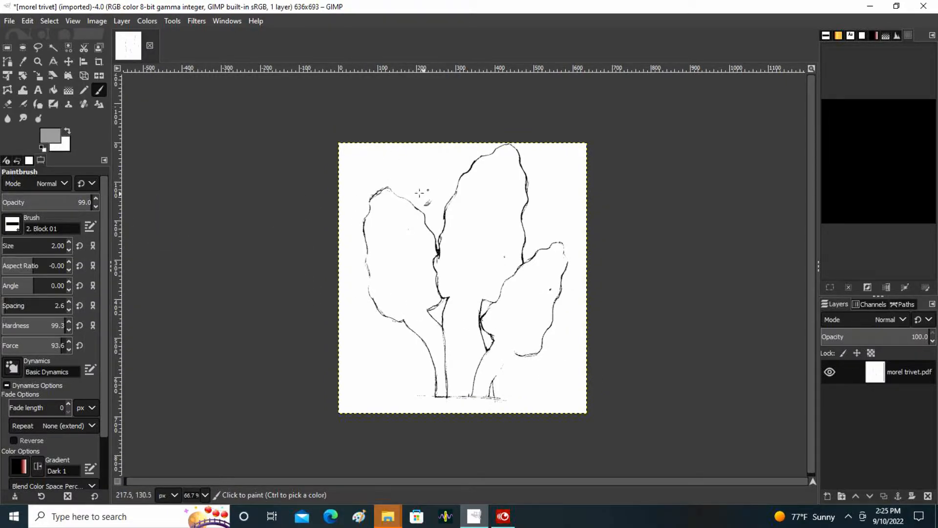
{"action": "left_click", "coordinate": [22, 47]}
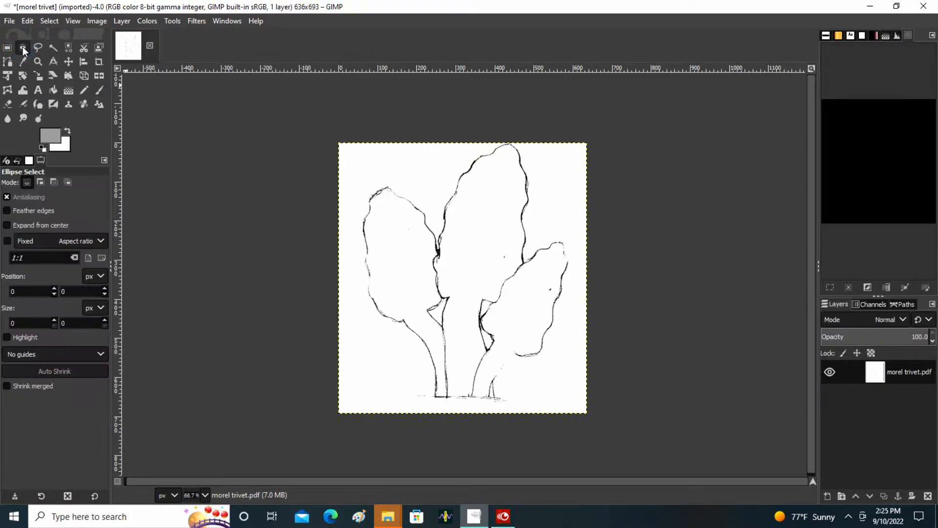
{"action": "left_click", "coordinate": [7, 47]}
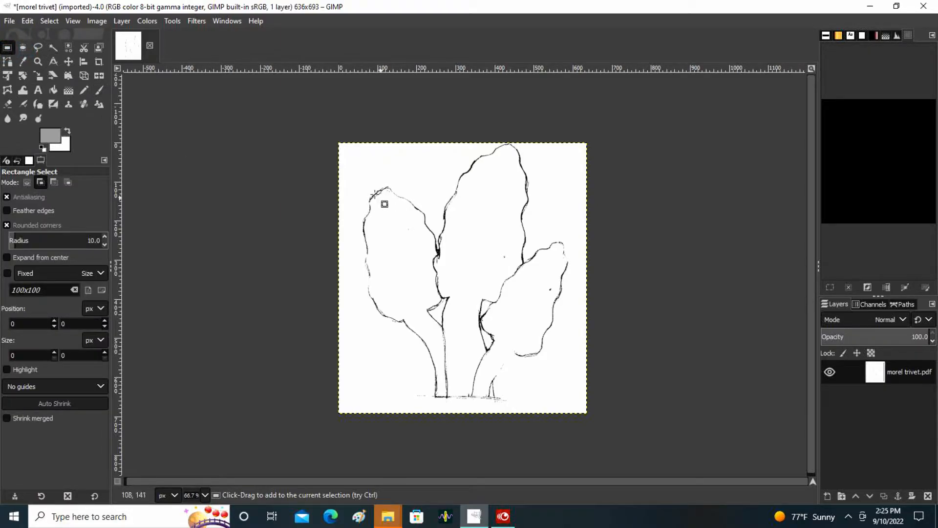
{"action": "left_click_drag", "start_coordinate": [343, 148], "coordinate": [609, 406]}
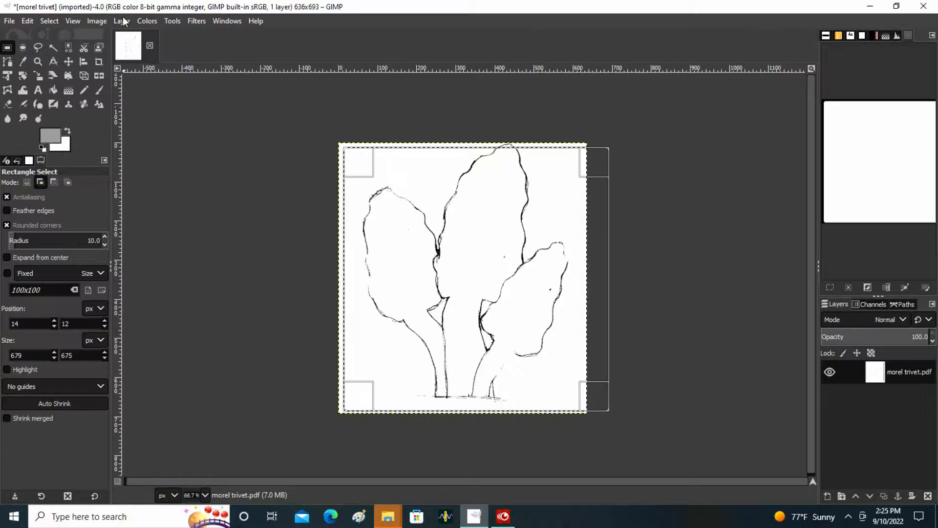
{"action": "left_click", "coordinate": [96, 21]}
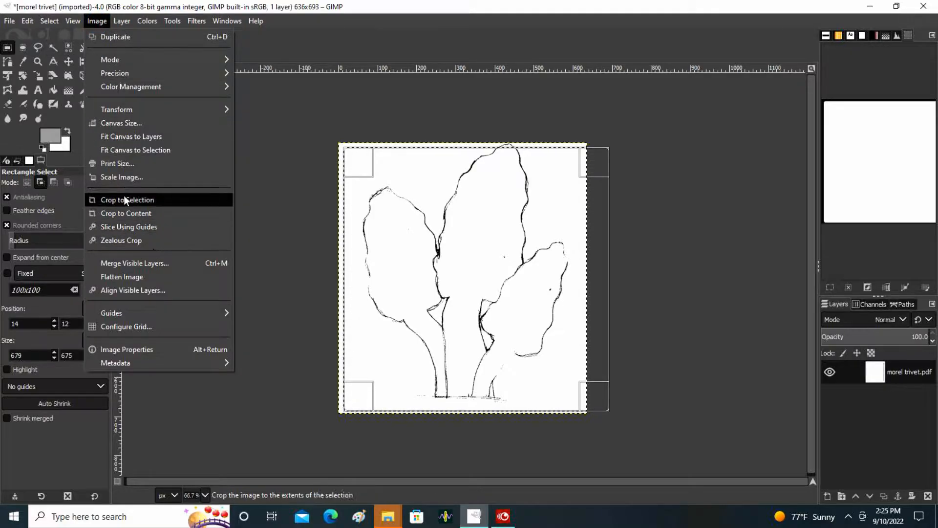
{"action": "left_click", "coordinate": [710, 122]}
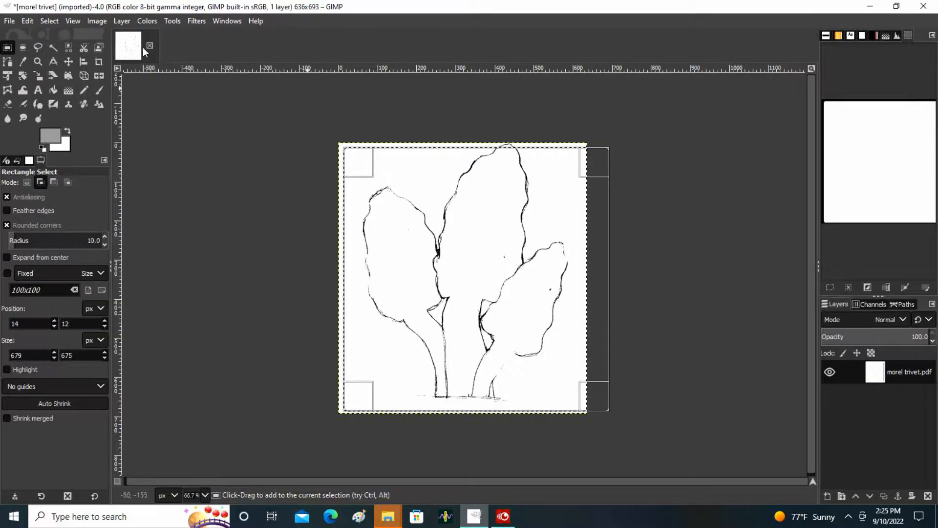
{"action": "left_click", "coordinate": [27, 21]}
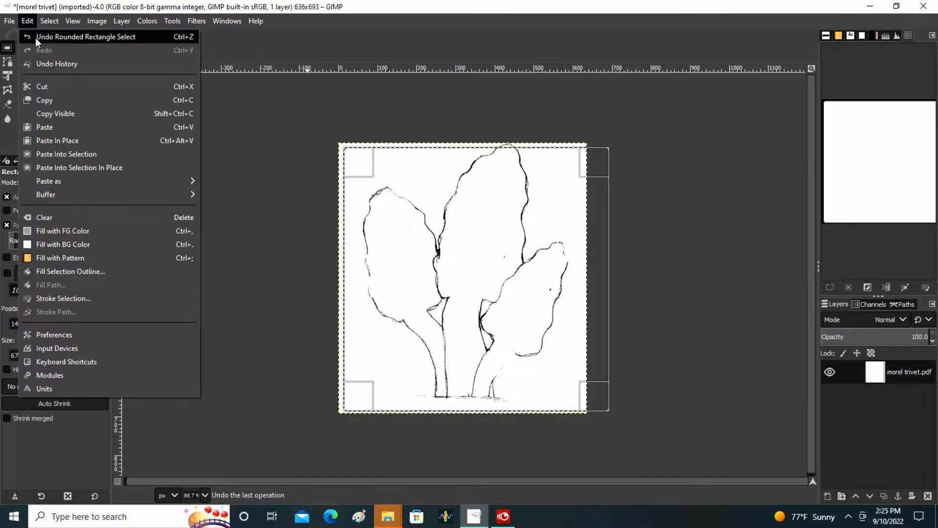
{"action": "left_click", "coordinate": [35, 37]}
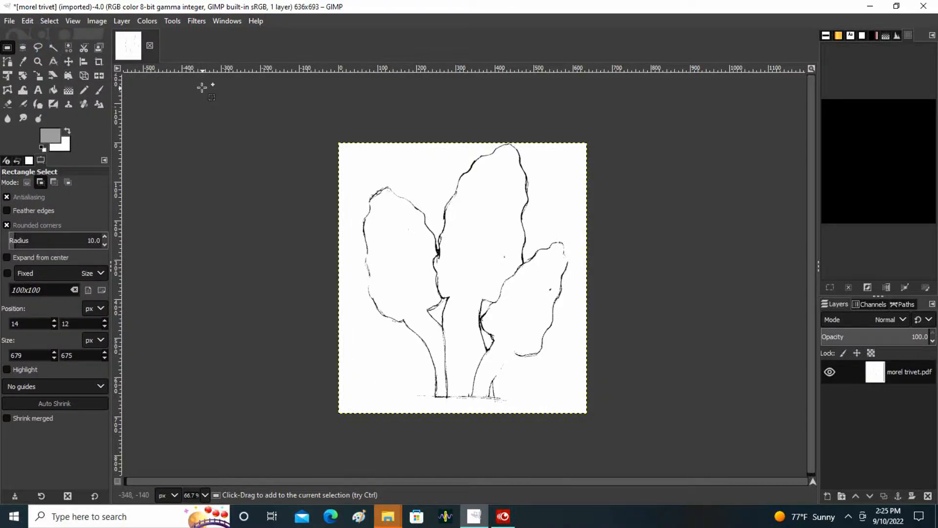
Switch the image window's ruler units to inches.
{"action": "left_click", "coordinate": [169, 495]}
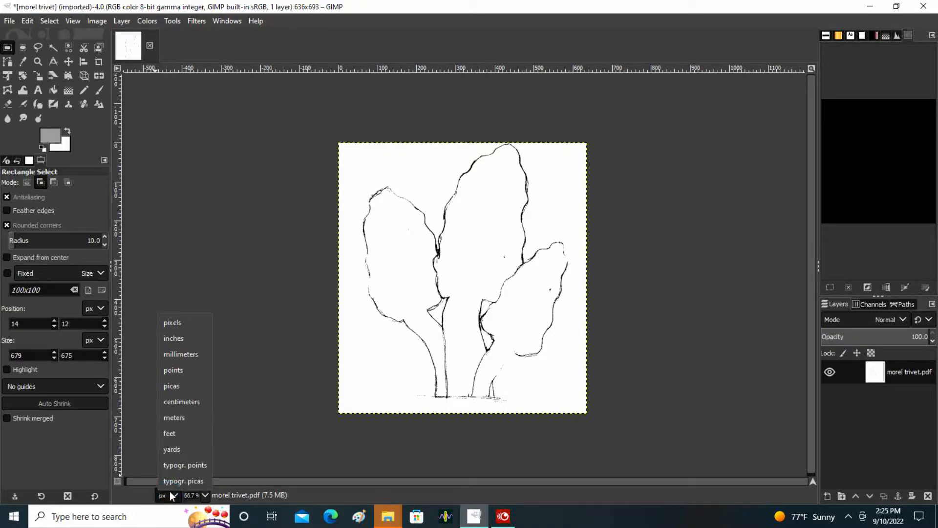
{"action": "left_click", "coordinate": [187, 339]}
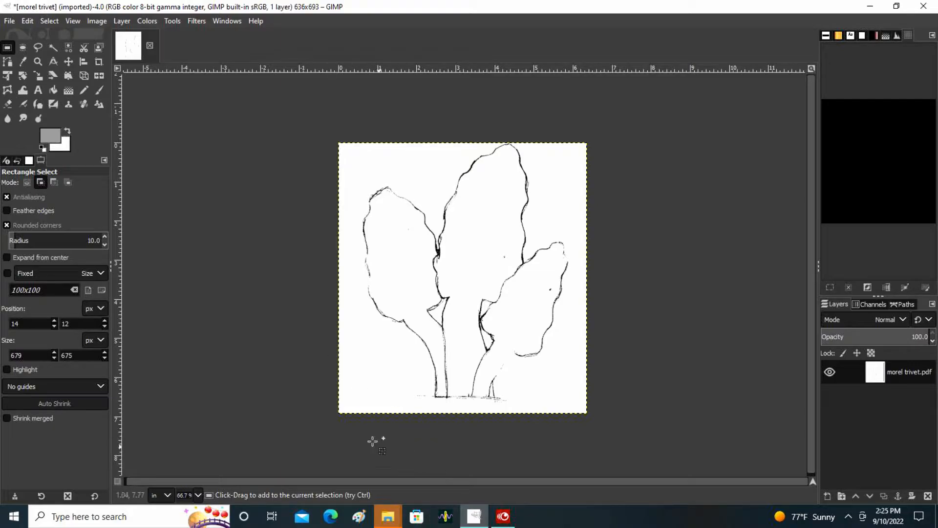
Activate the Paintbrush tool with the 2. Block 01 brush at a size of 2.00.
{"action": "left_click", "coordinate": [100, 90]}
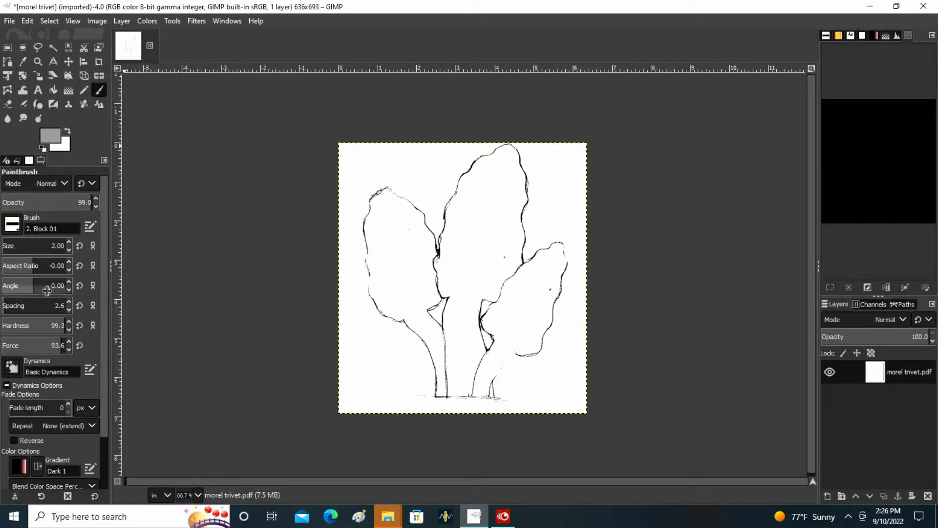
{"action": "left_click", "coordinate": [70, 251]}
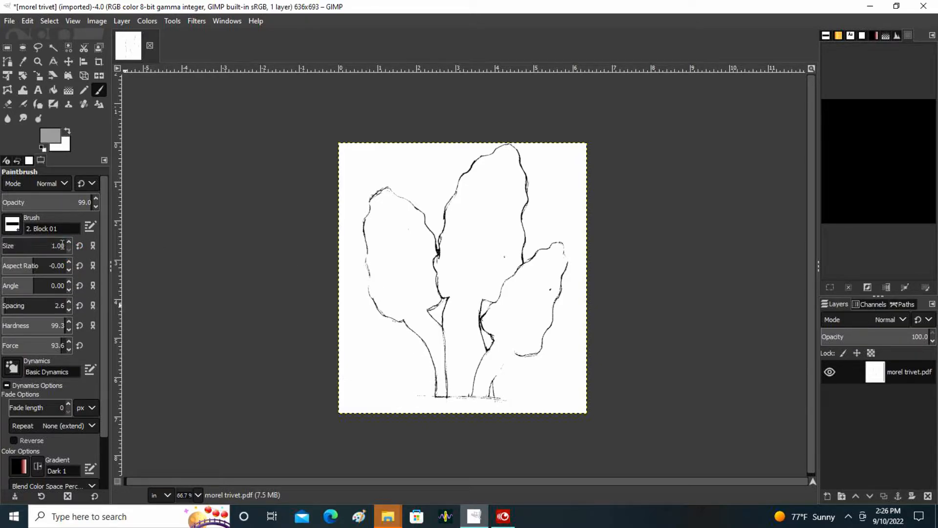
{"action": "left_click", "coordinate": [69, 242]}
{"action": "left_click", "coordinate": [66, 248]}
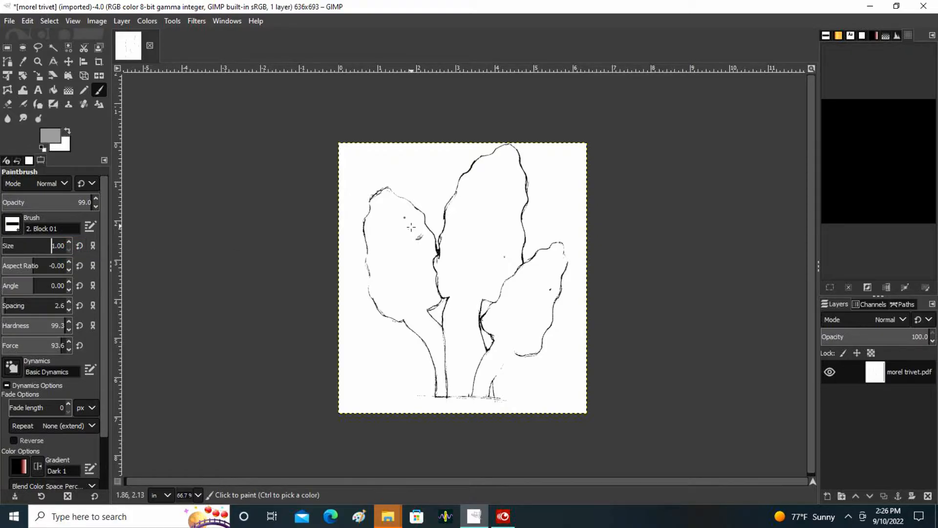
{"action": "left_click", "coordinate": [69, 243]}
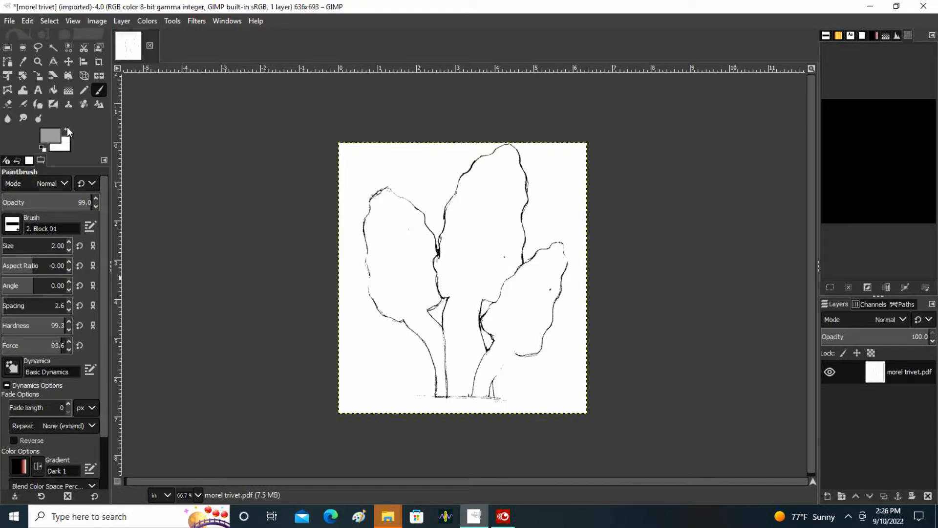
Set the foreground color to black (000000).
{"action": "left_click", "coordinate": [52, 140]}
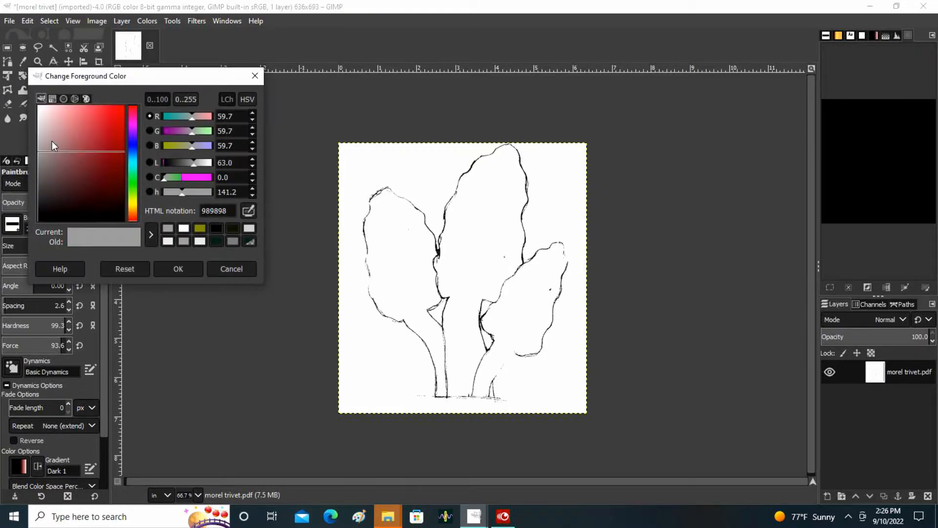
{"action": "left_click", "coordinate": [236, 268]}
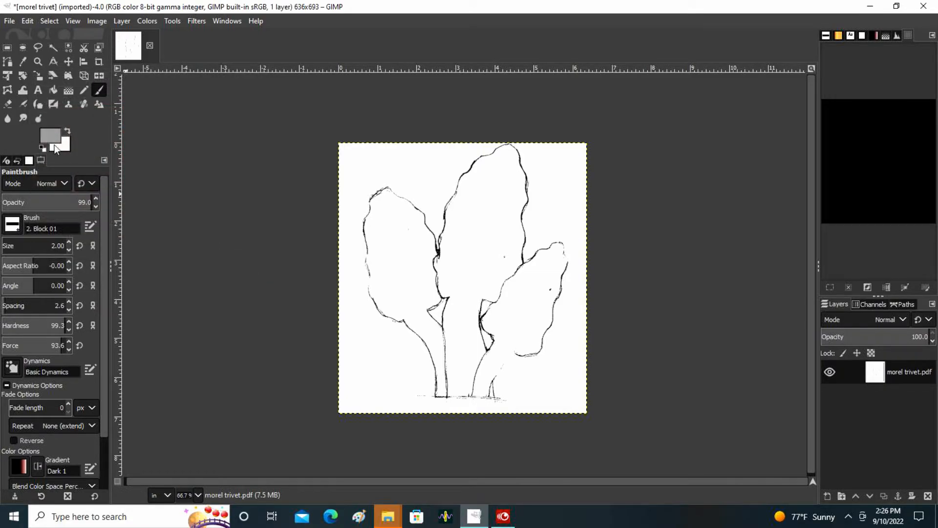
{"action": "left_click", "coordinate": [48, 135]}
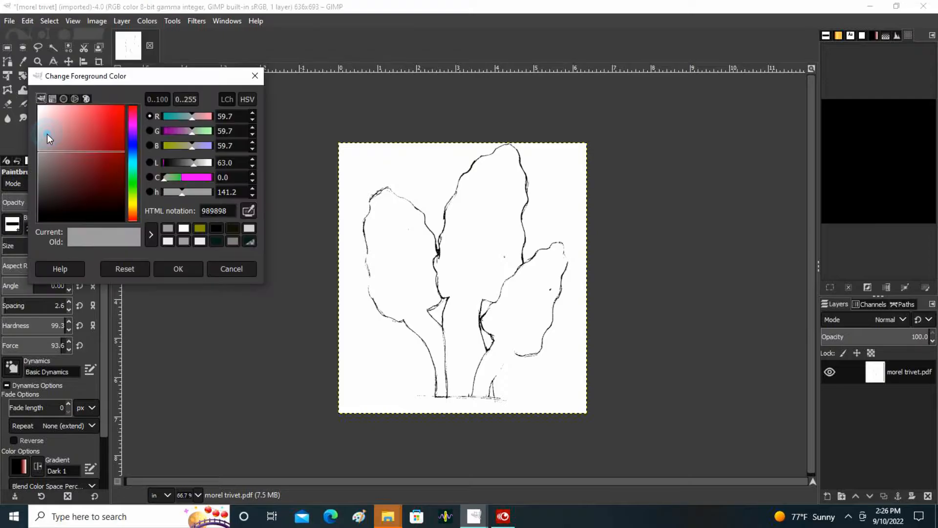
{"action": "left_click", "coordinate": [214, 228]}
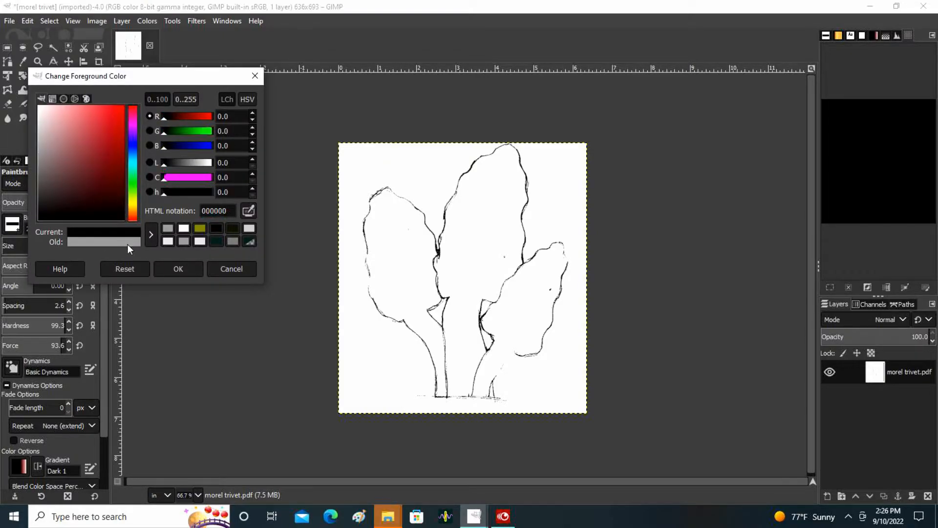
{"action": "left_click", "coordinate": [178, 269]}
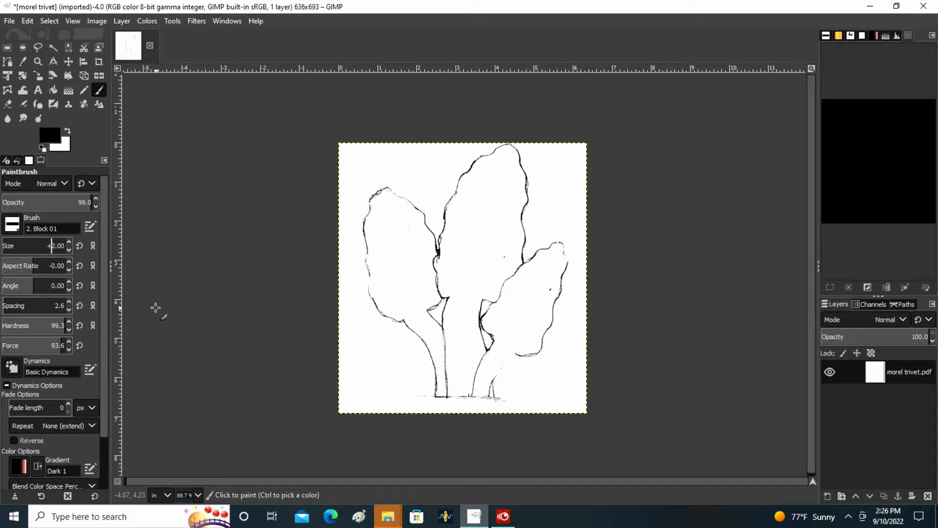
Examine the mushroom outlines and stems at close range, from the caps to the base line, for line quality and gaps.
{"action": "left_click", "coordinate": [392, 151]}
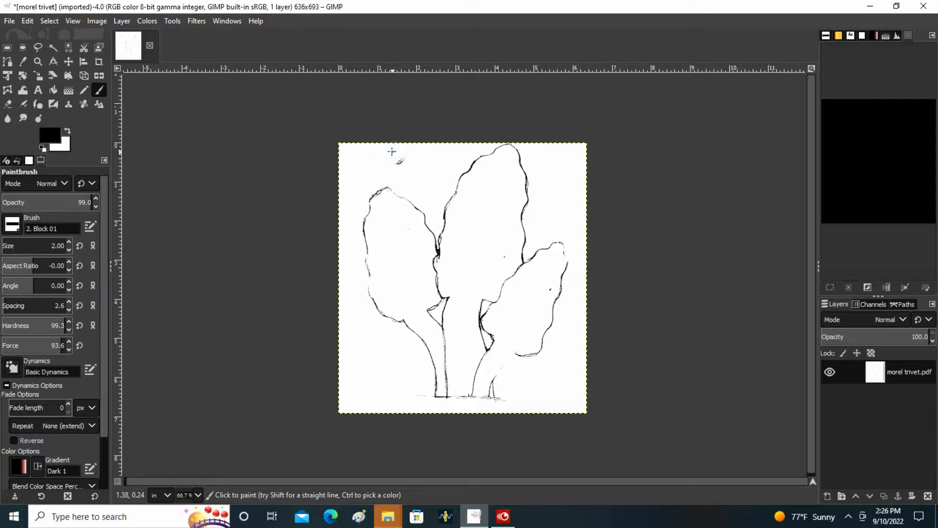
{"action": "scroll", "coordinate": [392, 152], "scroll_direction": "up", "scroll_amount": 2}
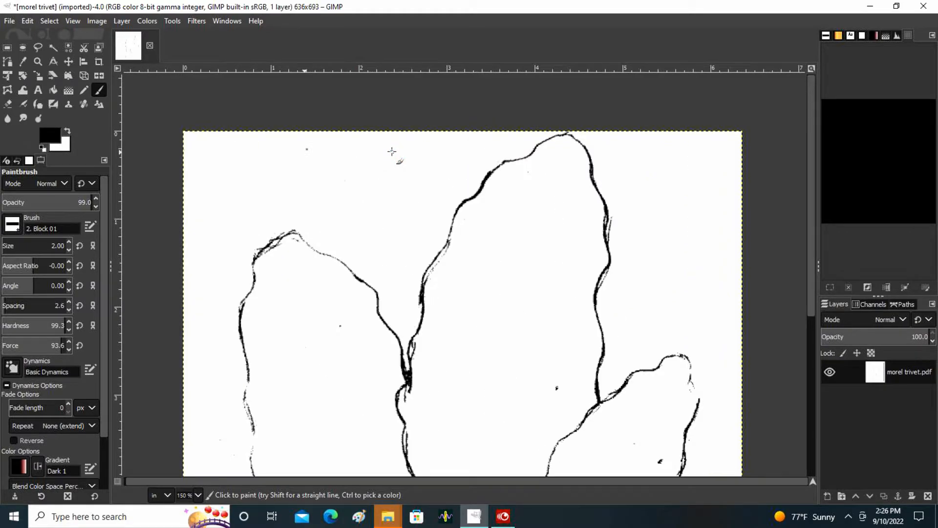
{"action": "scroll", "coordinate": [392, 151], "scroll_direction": "down", "scroll_amount": 3}
{"action": "scroll", "coordinate": [392, 151], "scroll_direction": "up", "scroll_amount": 4}
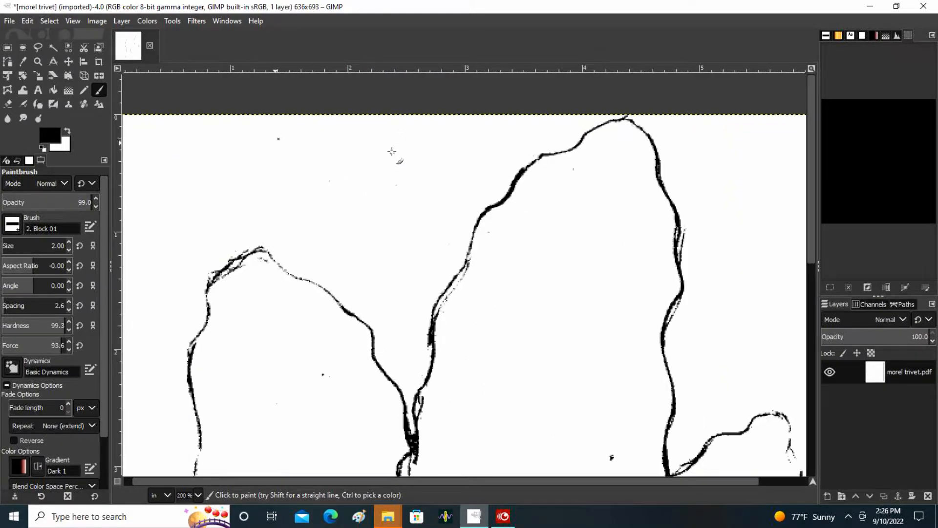
{"action": "scroll", "coordinate": [510, 293], "scroll_direction": "down", "scroll_amount": 5}
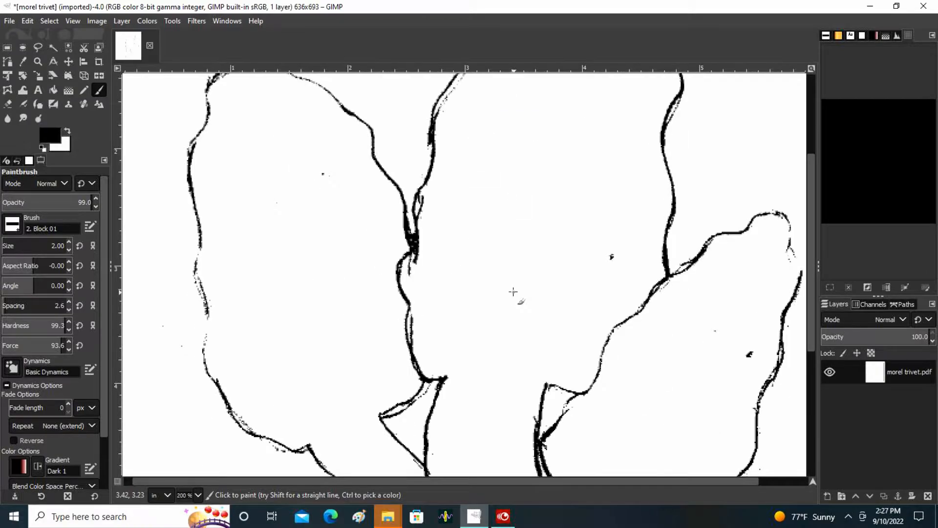
{"action": "scroll", "coordinate": [588, 315], "scroll_direction": "up", "scroll_amount": 2}
{"action": "scroll", "coordinate": [584, 314], "scroll_direction": "up", "scroll_amount": 1}
{"action": "scroll", "coordinate": [587, 315], "scroll_direction": "down", "scroll_amount": 2}
{"action": "scroll", "coordinate": [581, 313], "scroll_direction": "up", "scroll_amount": 1}
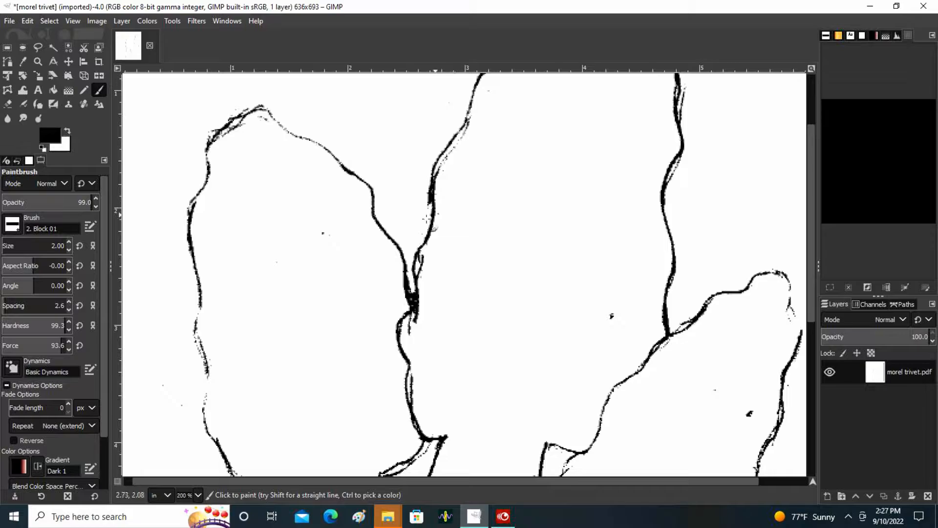
{"action": "scroll", "coordinate": [379, 237], "scroll_direction": "up", "scroll_amount": 1}
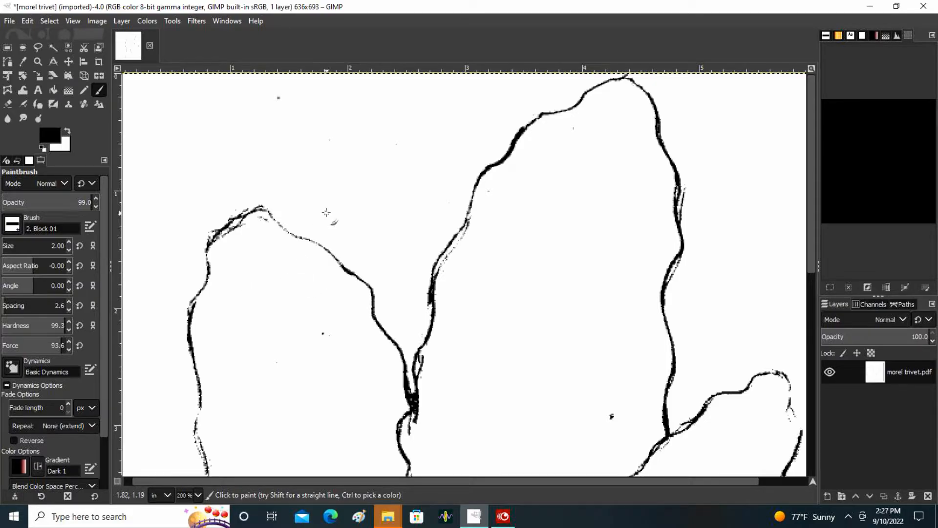
{"action": "scroll", "coordinate": [330, 213], "scroll_direction": "down", "scroll_amount": 1}
{"action": "scroll", "coordinate": [330, 213], "scroll_direction": "down", "scroll_amount": 2}
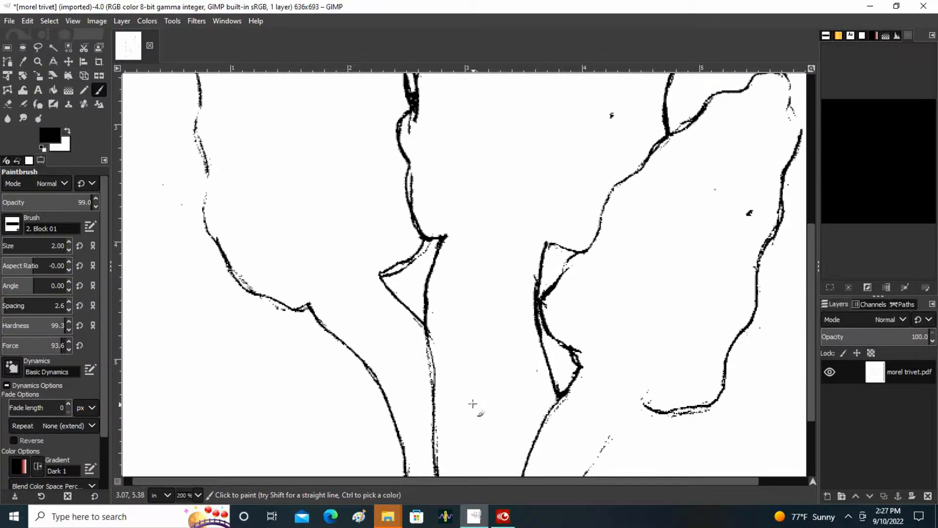
{"action": "scroll", "coordinate": [472, 403], "scroll_direction": "up", "scroll_amount": 1}
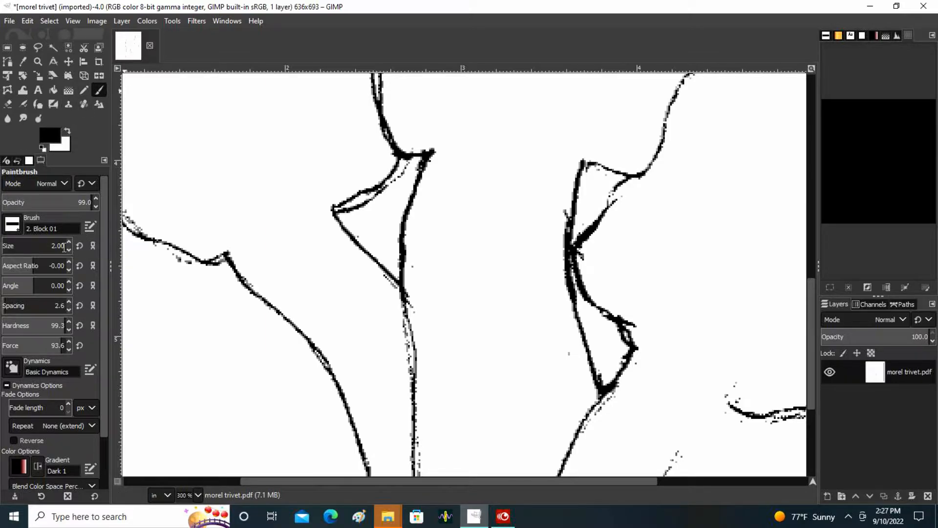
{"action": "scroll", "coordinate": [512, 295], "scroll_direction": "down", "scroll_amount": 4}
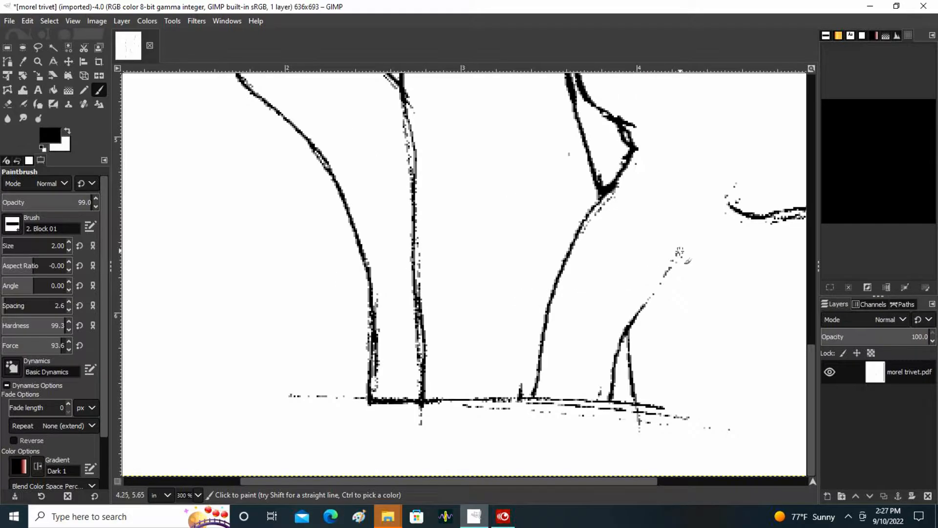
Paint a black line joining the right mushroom's stem to the lower edge of its cap.
{"action": "left_click_drag", "start_coordinate": [731, 201], "coordinate": [638, 312]}
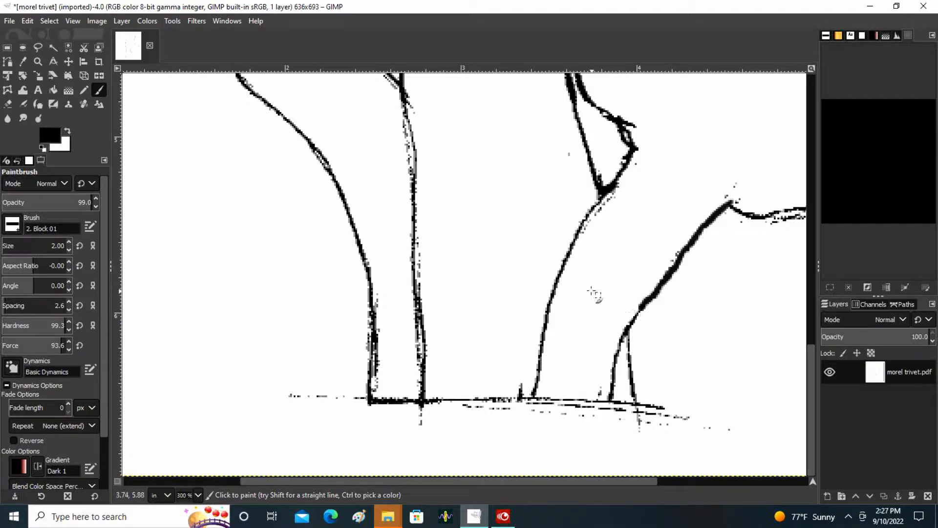
{"action": "scroll", "coordinate": [428, 221], "scroll_direction": "up", "scroll_amount": 5}
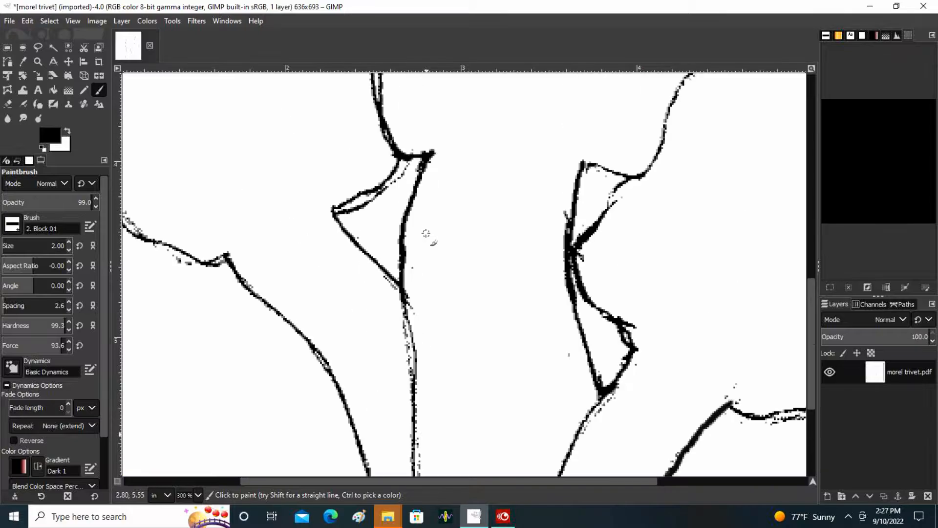
{"action": "scroll", "coordinate": [697, 293], "scroll_direction": "down", "scroll_amount": 5}
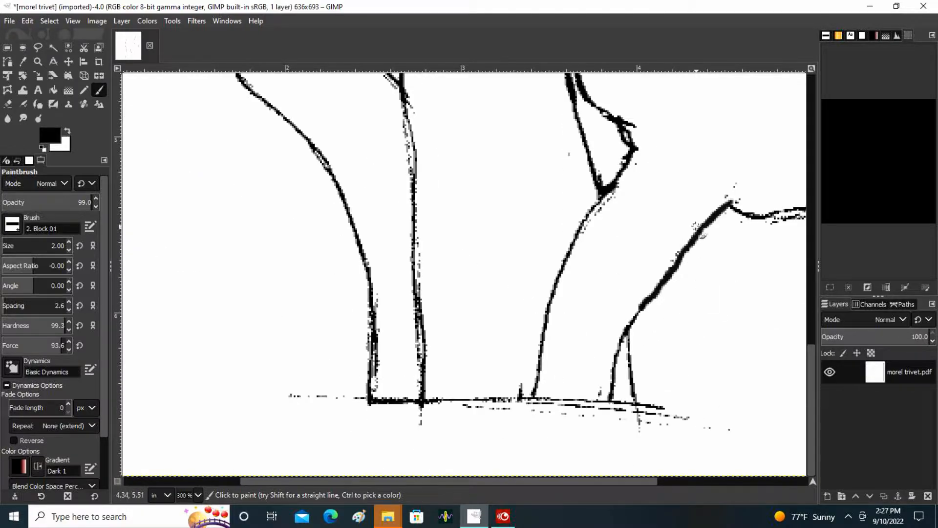
{"action": "scroll", "coordinate": [696, 227], "scroll_direction": "up", "scroll_amount": 15}
{"action": "scroll", "coordinate": [445, 254], "scroll_direction": "up", "scroll_amount": 5}
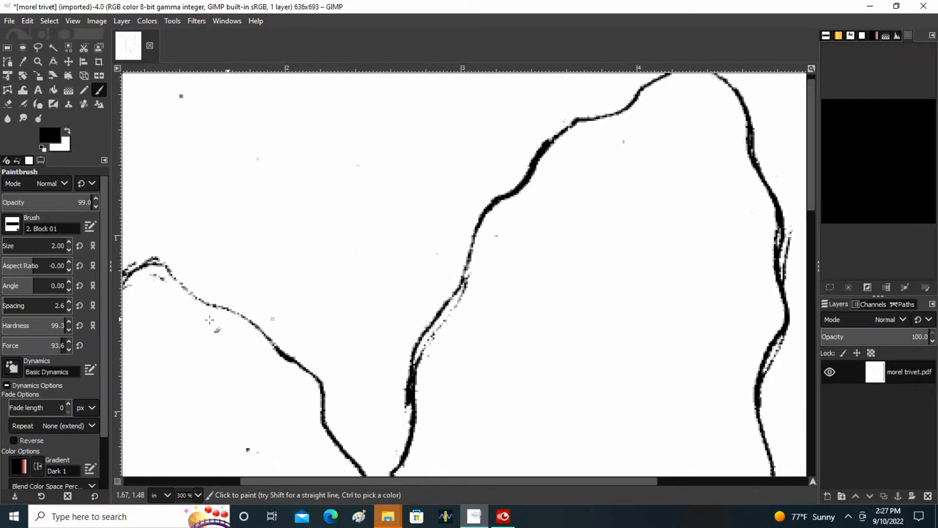
{"action": "mouse_move", "coordinate": [154, 263]}
{"action": "left_mouse_down"}
{"action": "mouse_move", "coordinate": [176, 271]}
{"action": "mouse_move", "coordinate": [180, 289]}
{"action": "mouse_move", "coordinate": [219, 302]}
{"action": "left_mouse_up"}
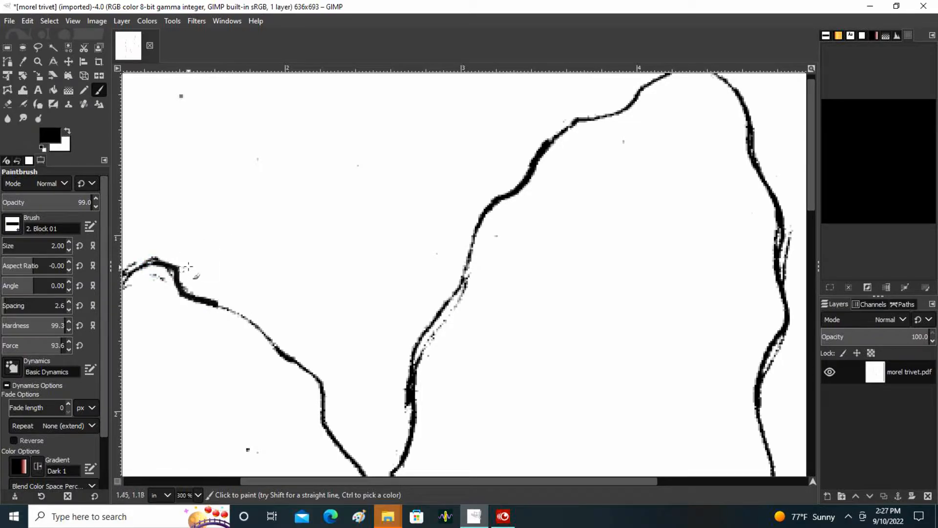
{"action": "left_click", "coordinate": [28, 21]}
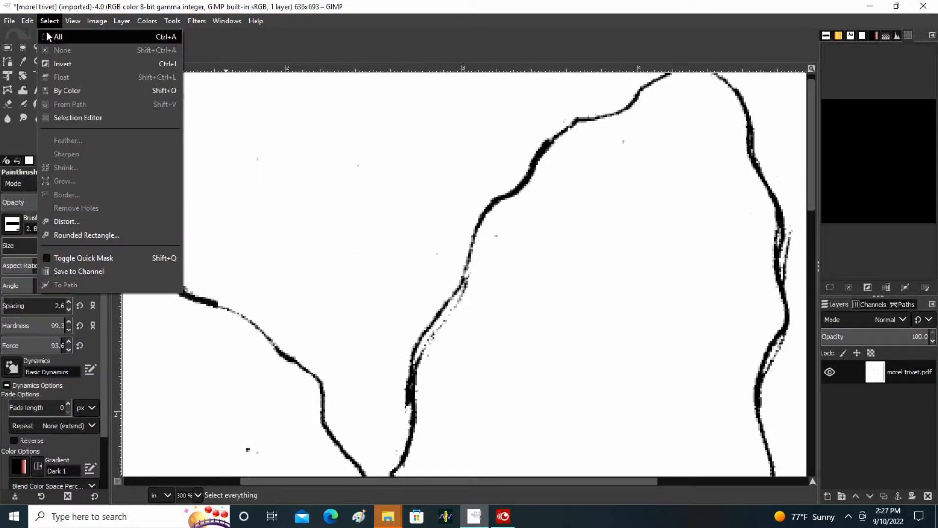
{"action": "left_click", "coordinate": [37, 36]}
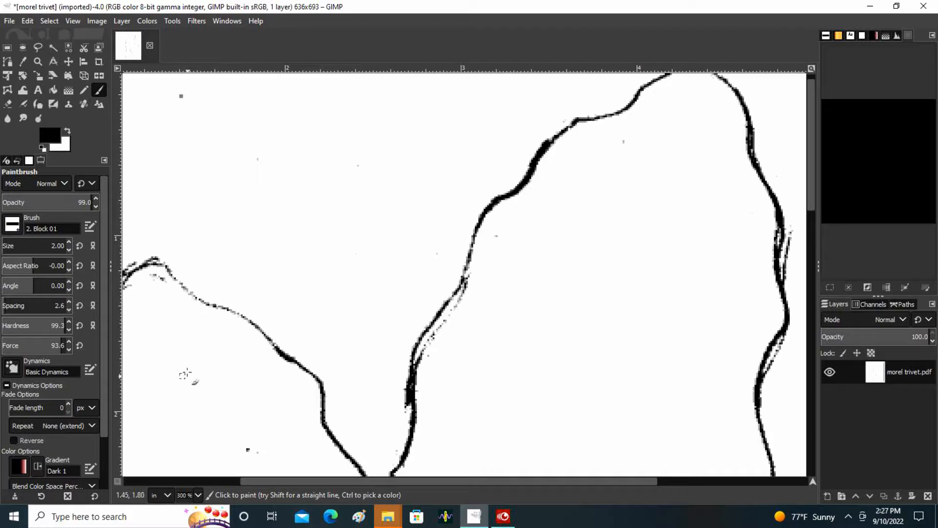
Paint the left cap's faint top edge solid black, and white out the stray marks beside and inside the middle cap's left edge.
{"action": "mouse_move", "coordinate": [243, 316]}
{"action": "left_mouse_down"}
{"action": "mouse_move", "coordinate": [157, 264]}
{"action": "mouse_move", "coordinate": [126, 271]}
{"action": "left_mouse_up"}
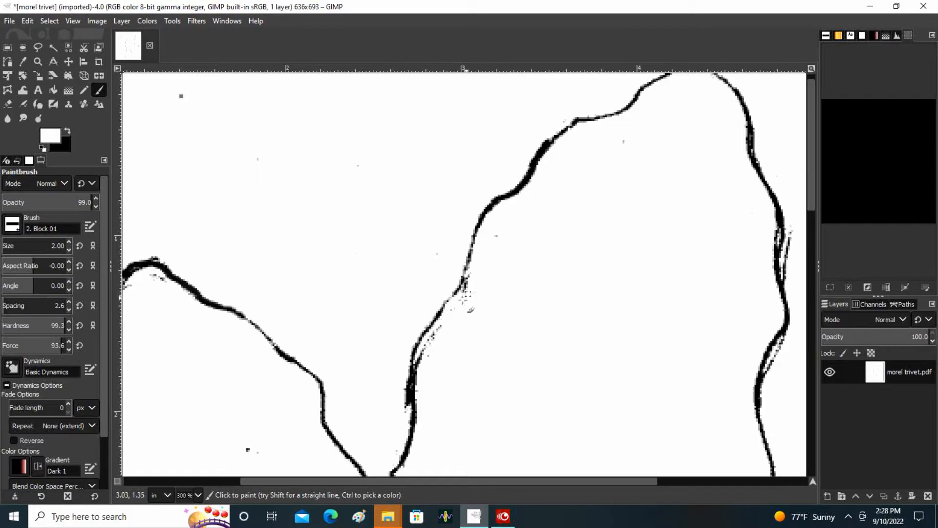
{"action": "left_click_drag", "start_coordinate": [447, 318], "coordinate": [417, 374]}
{"action": "left_click_drag", "start_coordinate": [627, 151], "coordinate": [634, 133]}
White out the stray double lines along the outside of the middle cap's right edge.
{"action": "left_click_drag", "start_coordinate": [485, 481], "coordinate": [527, 483]}
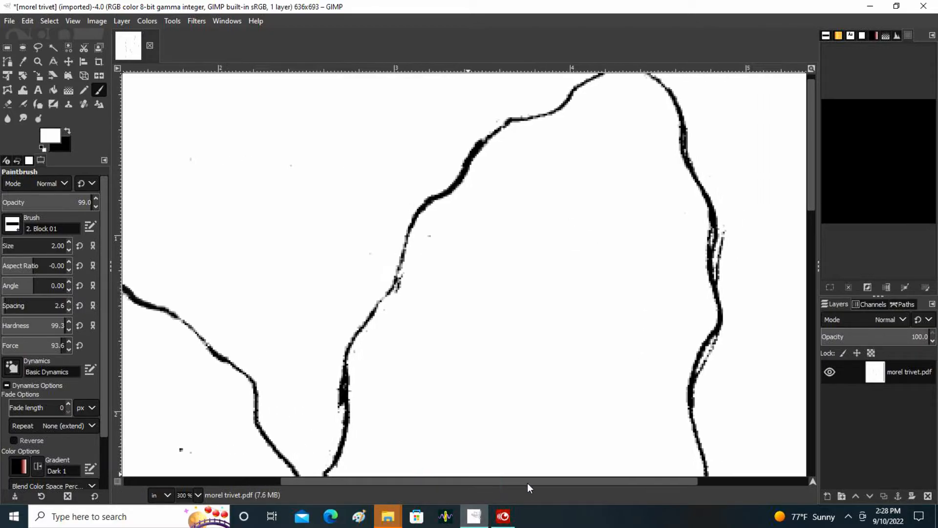
{"action": "left_click", "coordinate": [723, 230]}
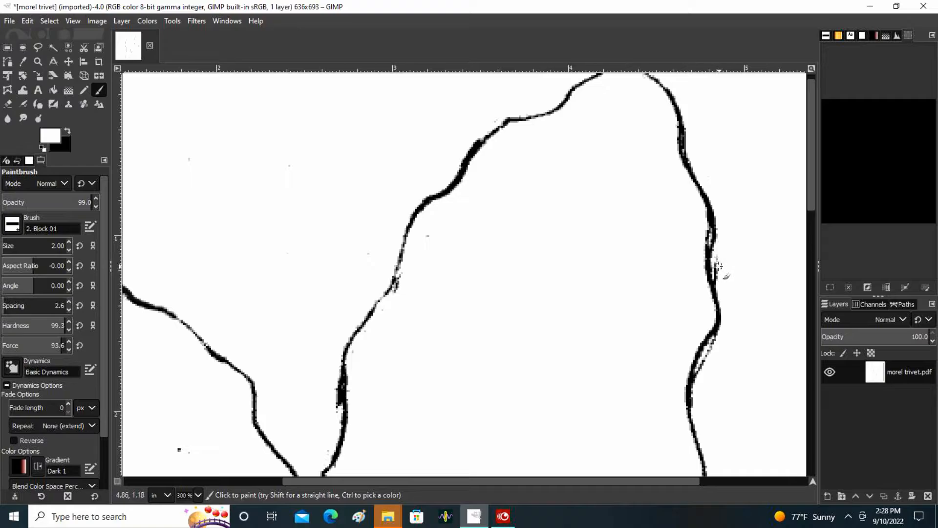
{"action": "left_click_drag", "start_coordinate": [717, 255], "coordinate": [716, 276]}
{"action": "scroll", "coordinate": [753, 279], "scroll_direction": "down", "scroll_amount": 4}
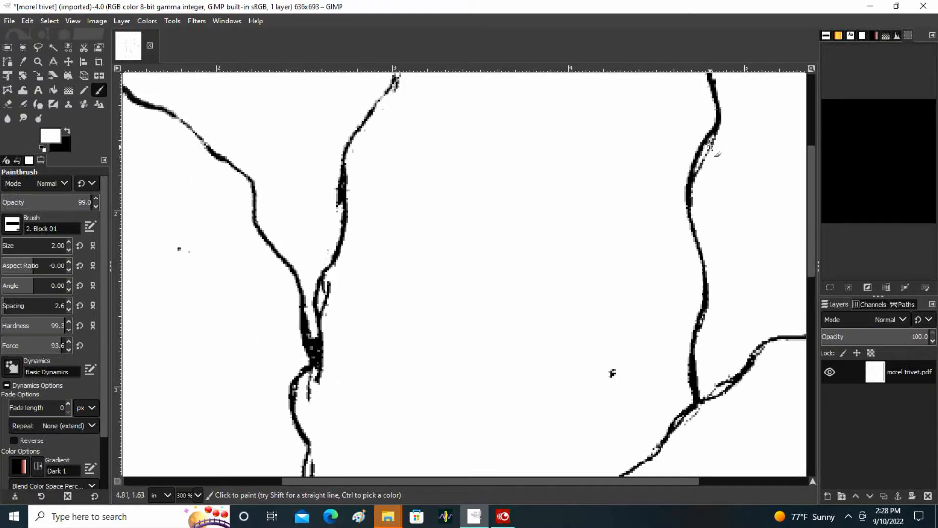
{"action": "mouse_move", "coordinate": [714, 140]}
{"action": "left_mouse_down"}
{"action": "mouse_move", "coordinate": [698, 170]}
{"action": "mouse_move", "coordinate": [722, 160]}
{"action": "left_mouse_up"}
White out the stray loop beside the outline where the left and middle caps meet.
{"action": "scroll", "coordinate": [716, 344], "scroll_direction": "down", "scroll_amount": 4}
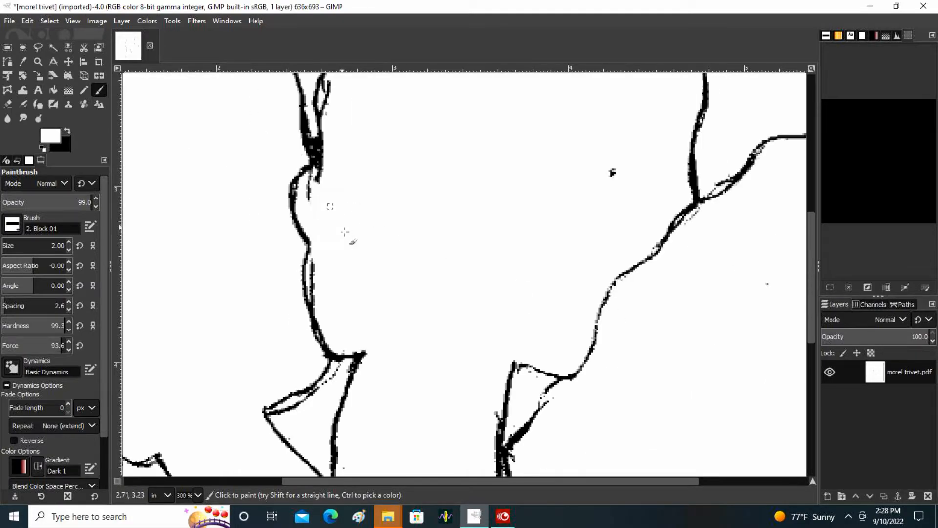
{"action": "scroll", "coordinate": [345, 232], "scroll_direction": "up", "scroll_amount": 4}
{"action": "mouse_move", "coordinate": [336, 288]}
{"action": "left_mouse_down"}
{"action": "mouse_move", "coordinate": [329, 283]}
{"action": "mouse_move", "coordinate": [327, 299]}
{"action": "mouse_move", "coordinate": [332, 280]}
{"action": "mouse_move", "coordinate": [326, 289]}
{"action": "left_mouse_up"}
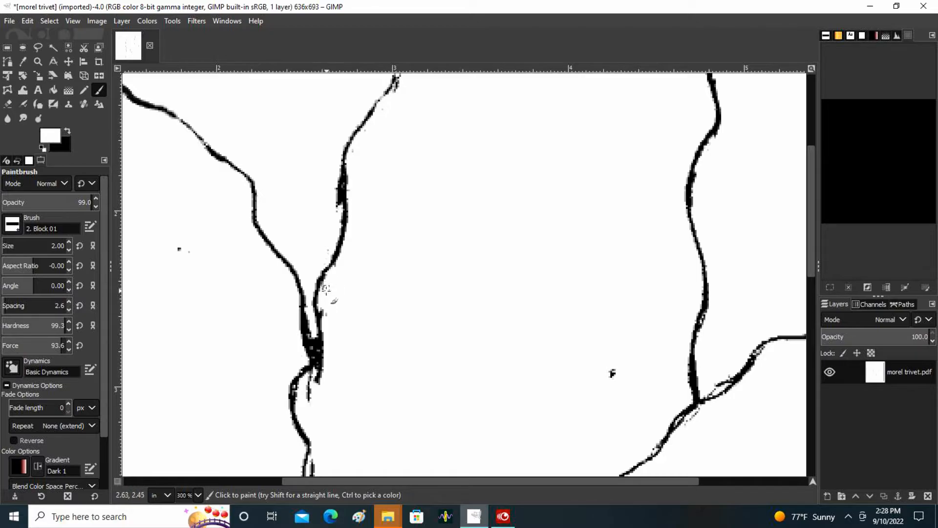
{"action": "left_click", "coordinate": [332, 207]}
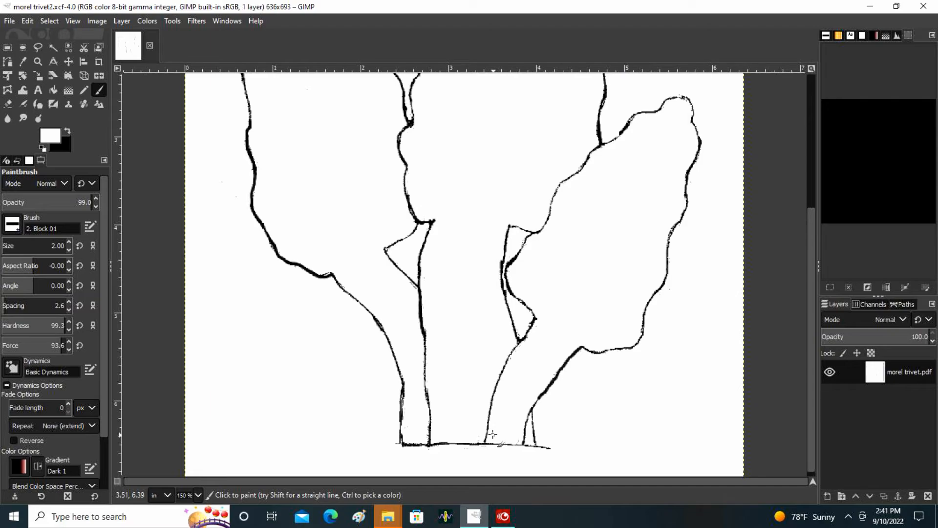
White out the stray specks inside the left cap and in the background above it.
{"action": "scroll", "coordinate": [493, 433], "scroll_direction": "up", "scroll_amount": 5}
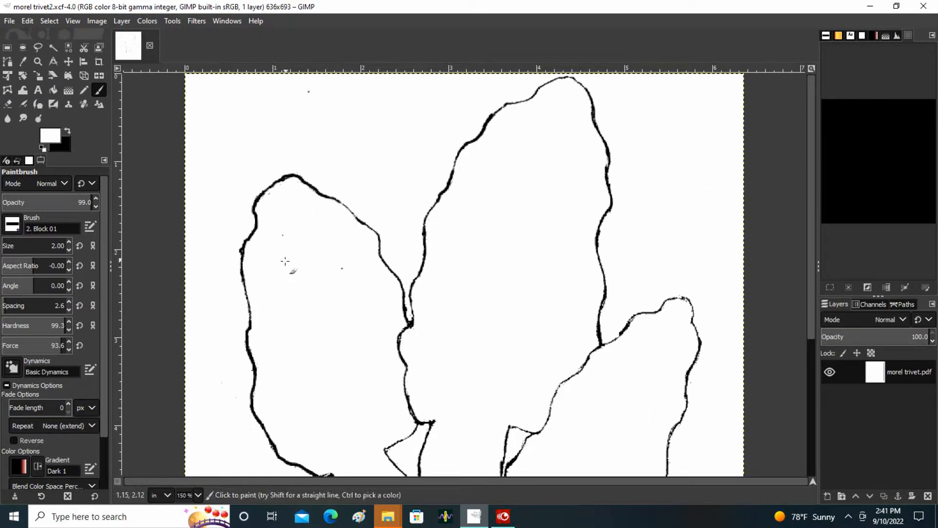
{"action": "left_click", "coordinate": [341, 269]}
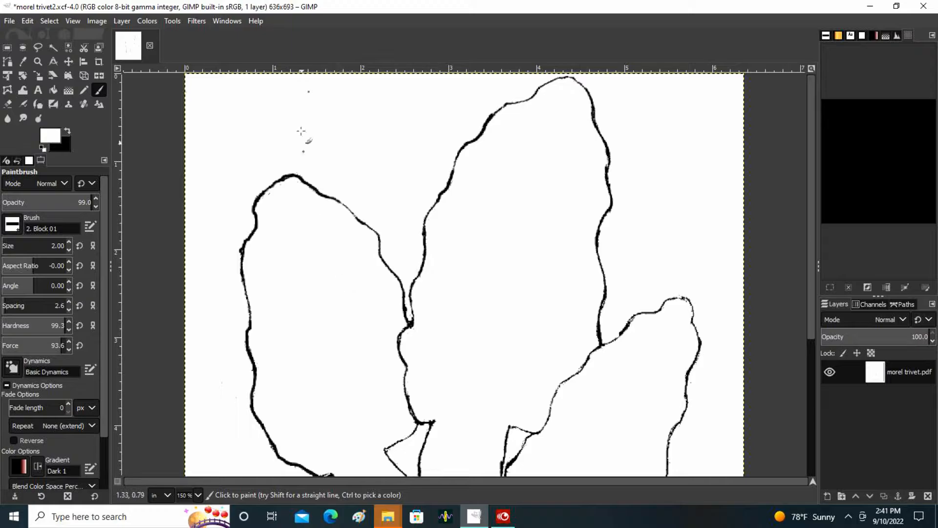
{"action": "left_click", "coordinate": [337, 90]}
Paint white gaps into the outline shared by the left and middle caps, from their junction to the small triangle below.
{"action": "scroll", "coordinate": [523, 305], "scroll_direction": "down", "scroll_amount": 5}
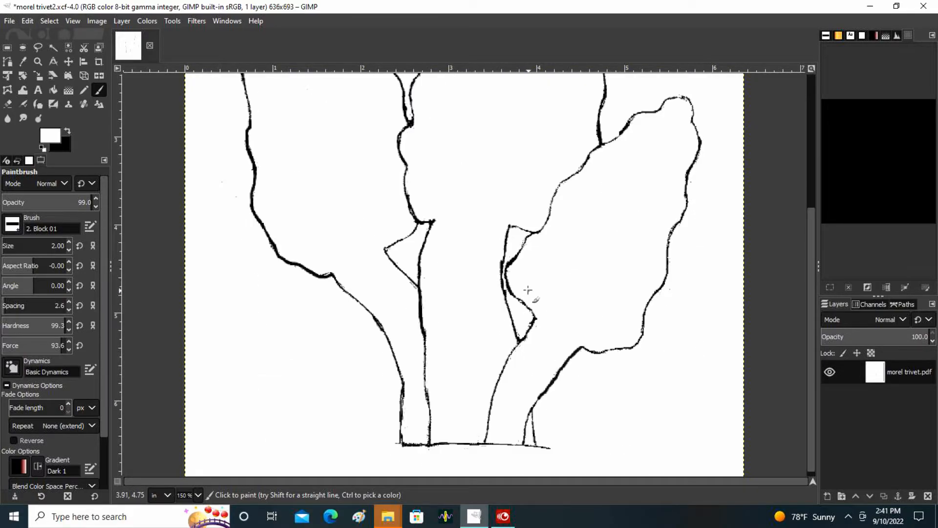
{"action": "scroll", "coordinate": [517, 337], "scroll_direction": "up", "scroll_amount": 2}
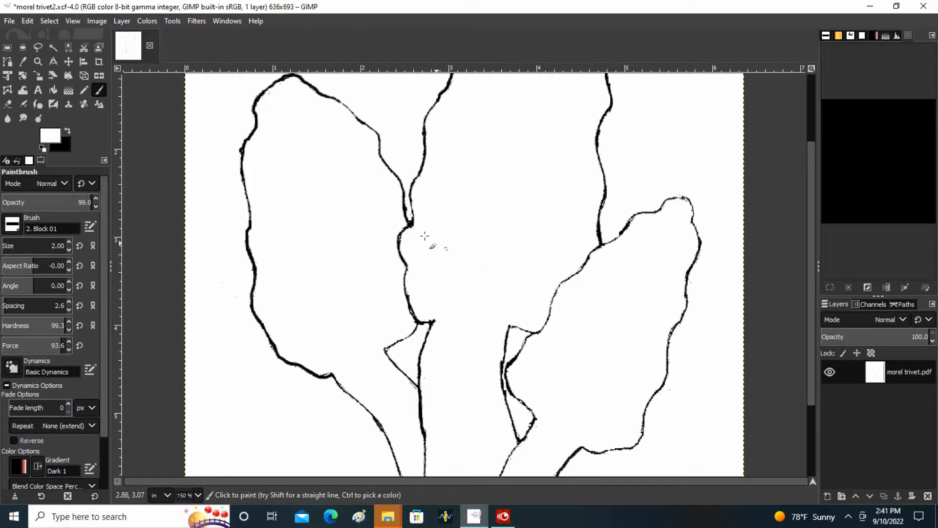
{"action": "left_click_drag", "start_coordinate": [405, 229], "coordinate": [394, 245]}
{"action": "left_click", "coordinate": [402, 223]}
{"action": "mouse_move", "coordinate": [413, 233]}
{"action": "left_mouse_down"}
{"action": "mouse_move", "coordinate": [398, 220]}
{"action": "mouse_move", "coordinate": [412, 233]}
{"action": "left_mouse_up"}
{"action": "mouse_move", "coordinate": [421, 312]}
{"action": "left_mouse_down"}
{"action": "mouse_move", "coordinate": [412, 322]}
{"action": "mouse_move", "coordinate": [419, 314]}
{"action": "left_mouse_up"}
Paint white gaps into the right cap's upper-left outline where it borders the middle mushroom.
{"action": "left_click_drag", "start_coordinate": [597, 243], "coordinate": [601, 251]}
{"action": "left_click", "coordinate": [561, 287]}
{"action": "left_click", "coordinate": [538, 329]}
Paint white gaps into the inner stem lines between the two triangular openings and the base line.
{"action": "scroll", "coordinate": [578, 328], "scroll_direction": "down", "scroll_amount": 3}
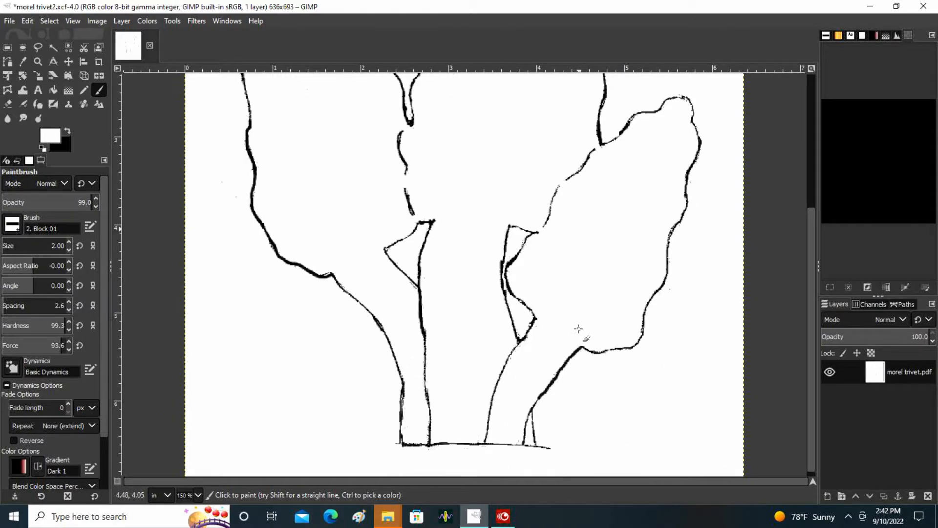
{"action": "scroll", "coordinate": [578, 329], "scroll_direction": "up", "scroll_amount": 6}
{"action": "scroll", "coordinate": [586, 335], "scroll_direction": "down", "scroll_amount": 6}
{"action": "left_click_drag", "start_coordinate": [511, 341], "coordinate": [514, 349]}
{"action": "mouse_move", "coordinate": [435, 396]}
{"action": "left_mouse_down"}
{"action": "mouse_move", "coordinate": [419, 411]}
{"action": "mouse_move", "coordinate": [435, 395]}
{"action": "mouse_move", "coordinate": [425, 411]}
{"action": "mouse_move", "coordinate": [439, 429]}
{"action": "mouse_move", "coordinate": [434, 436]}
{"action": "left_mouse_up"}
{"action": "mouse_move", "coordinate": [422, 439]}
{"action": "left_mouse_down"}
{"action": "mouse_move", "coordinate": [523, 441]}
{"action": "mouse_move", "coordinate": [530, 408]}
{"action": "mouse_move", "coordinate": [525, 418]}
{"action": "mouse_move", "coordinate": [503, 394]}
{"action": "mouse_move", "coordinate": [484, 396]}
{"action": "left_mouse_up"}
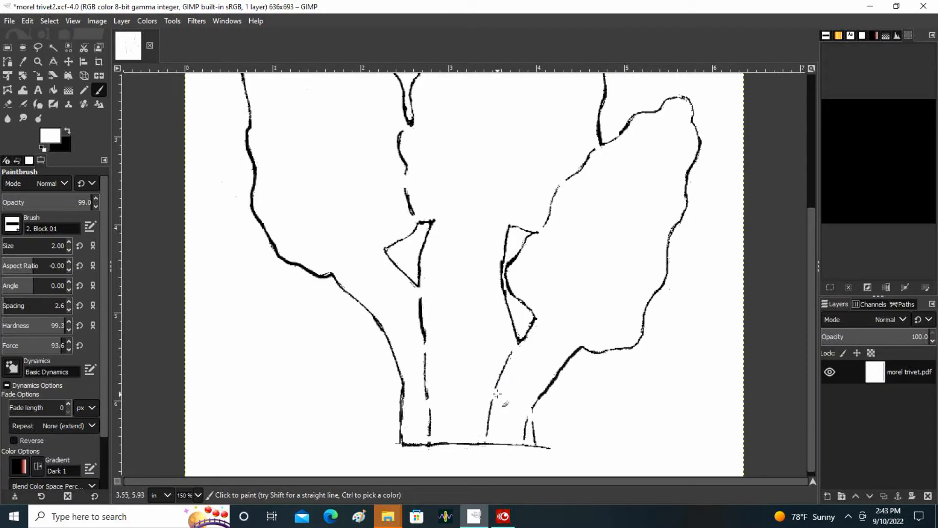
Save the image under its existing file name, morel trivet2.xcf.
{"action": "scroll", "coordinate": [582, 313], "scroll_direction": "up", "scroll_amount": 5}
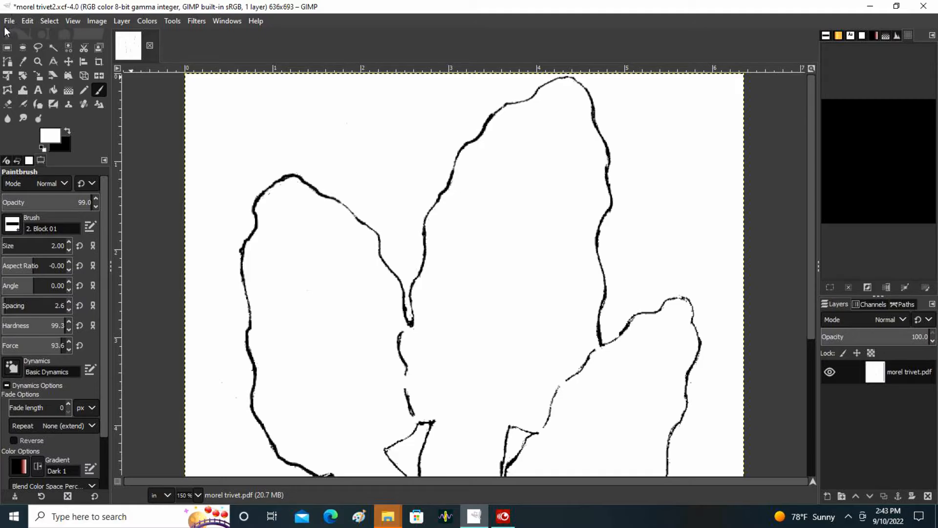
{"action": "left_click", "coordinate": [9, 21]}
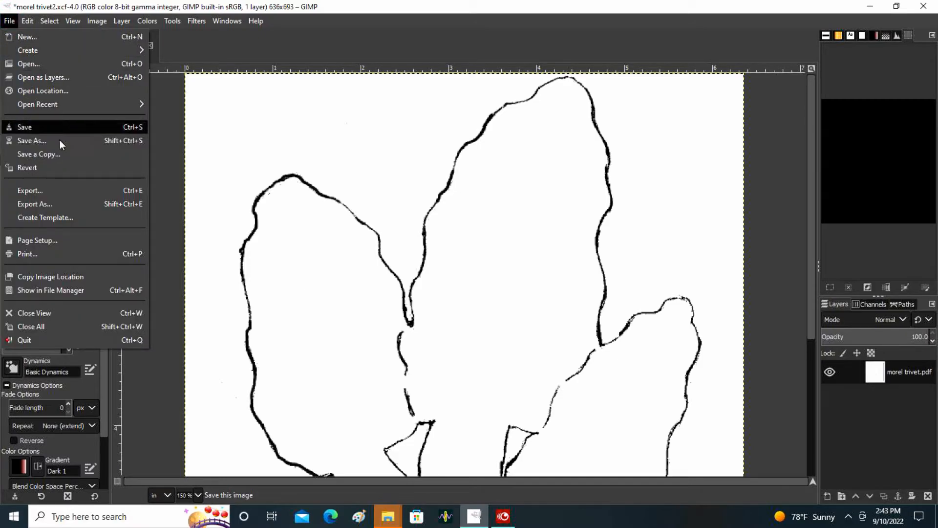
{"action": "left_click", "coordinate": [62, 125]}
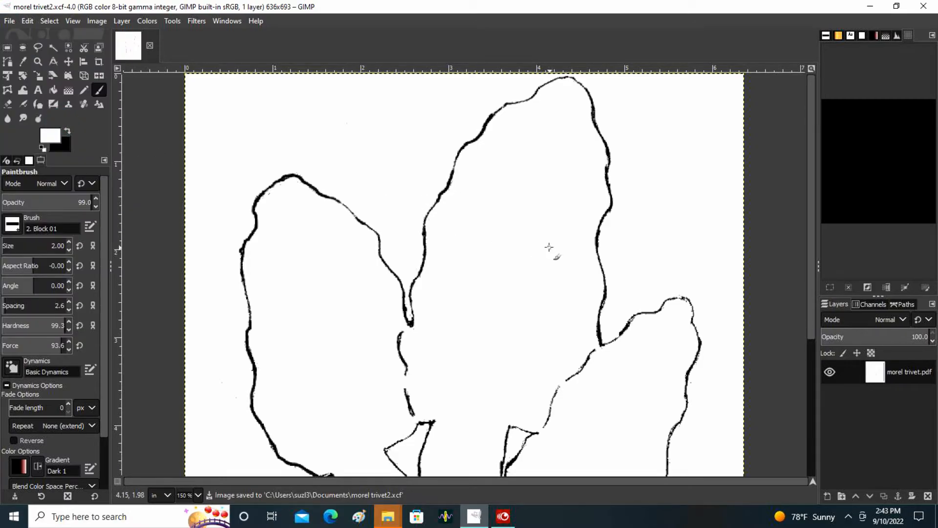
Touch up the base line in white beneath the left stem.
{"action": "scroll", "coordinate": [569, 375], "scroll_direction": "down", "scroll_amount": 5}
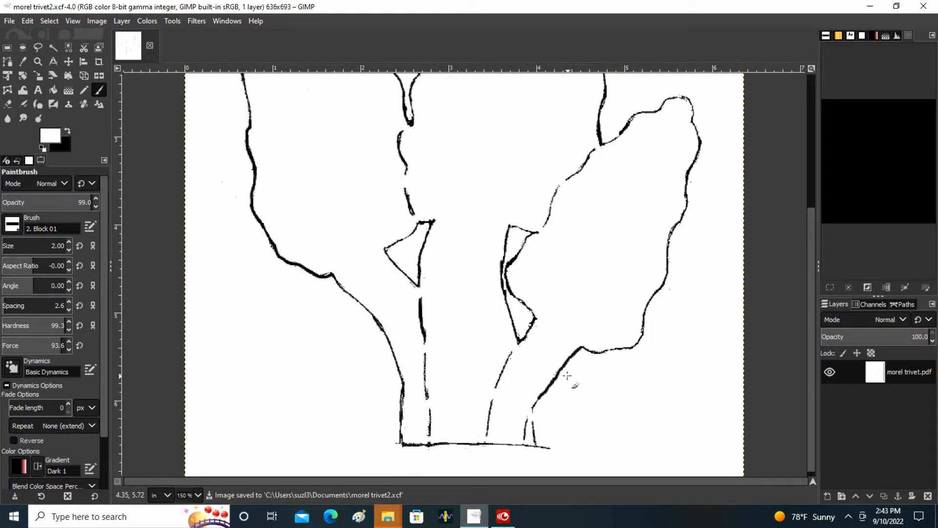
{"action": "left_click", "coordinate": [421, 446]}
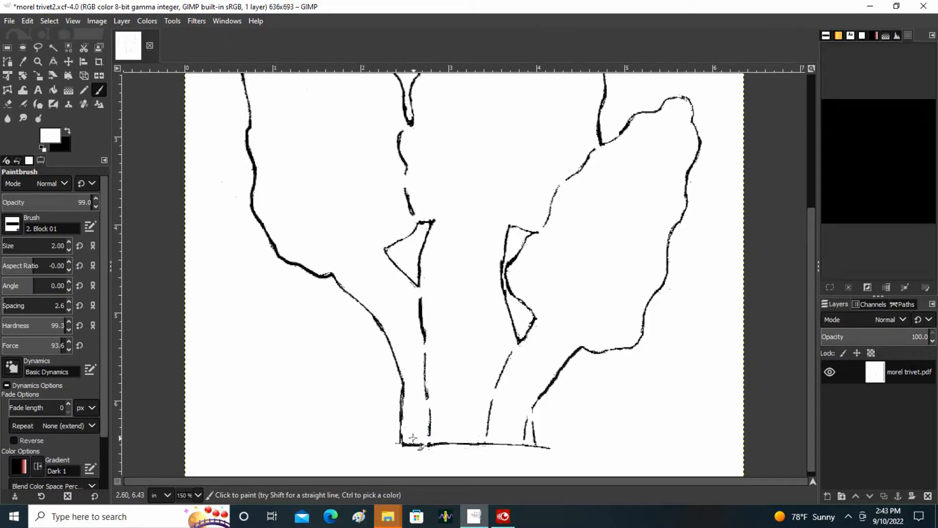
{"action": "scroll", "coordinate": [435, 346], "scroll_direction": "up", "scroll_amount": 5}
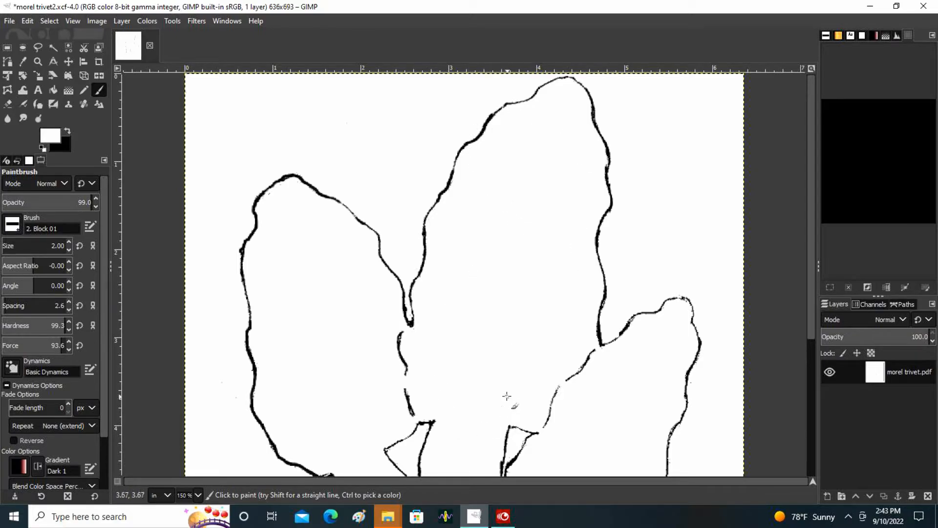
{"action": "scroll", "coordinate": [480, 381], "scroll_direction": "down", "scroll_amount": 3}
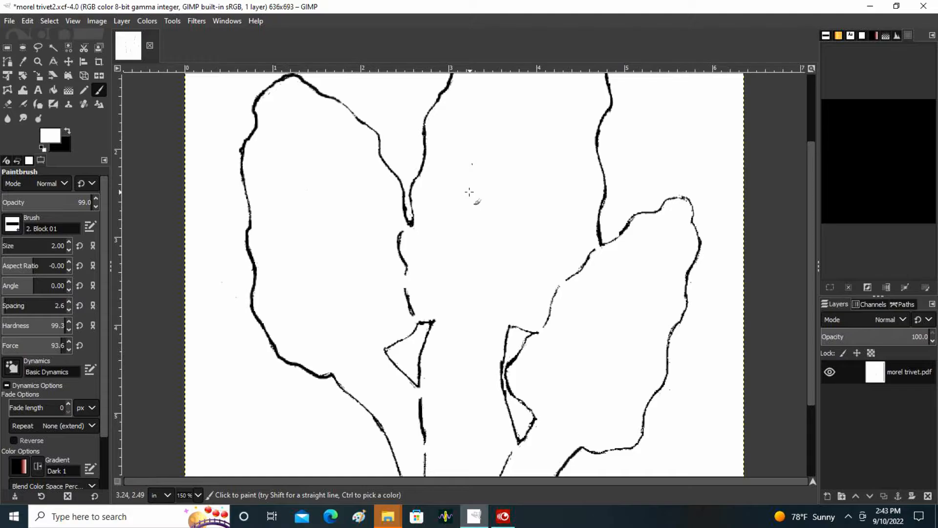
{"action": "scroll", "coordinate": [451, 290], "scroll_direction": "up", "scroll_amount": 3}
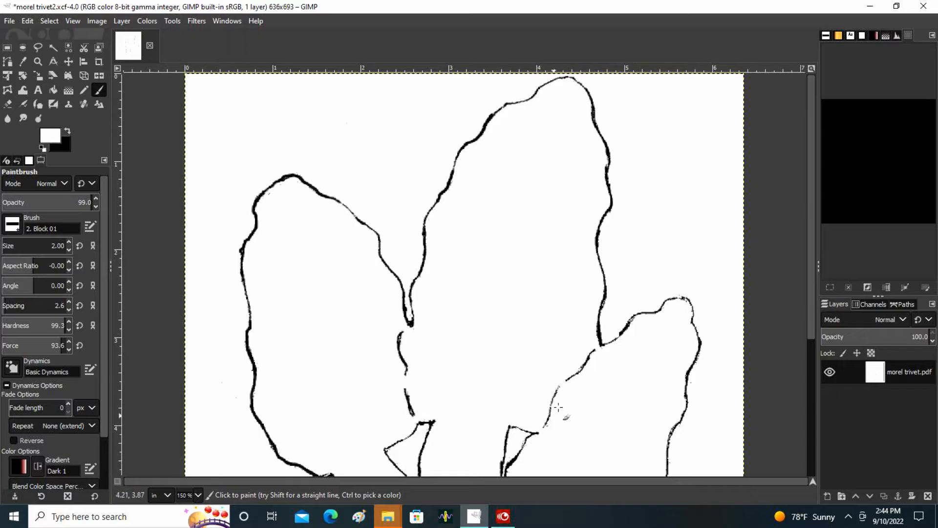
Extend the broken outline segments into small closed black shapes, two on the right cap's edge and two between the left and middle caps.
{"action": "scroll", "coordinate": [489, 201], "scroll_direction": "down", "scroll_amount": 3}
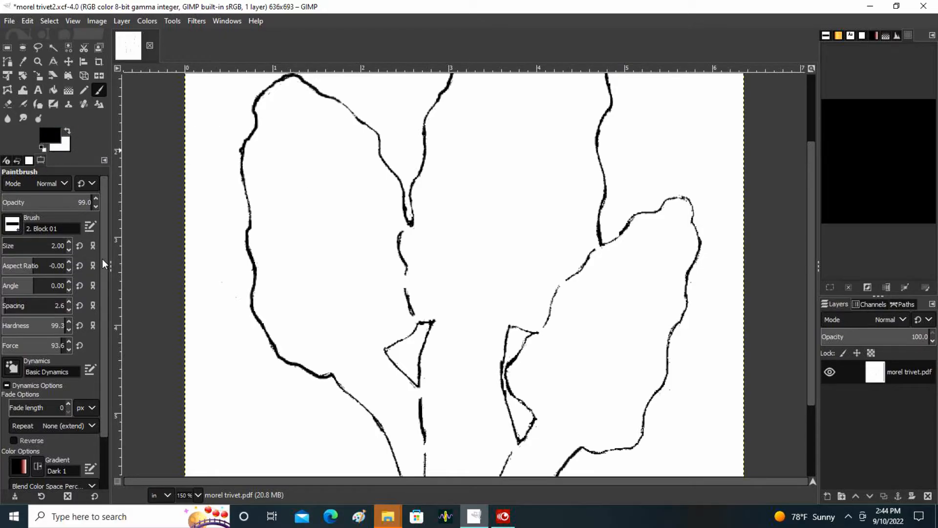
{"action": "left_click", "coordinate": [590, 255]}
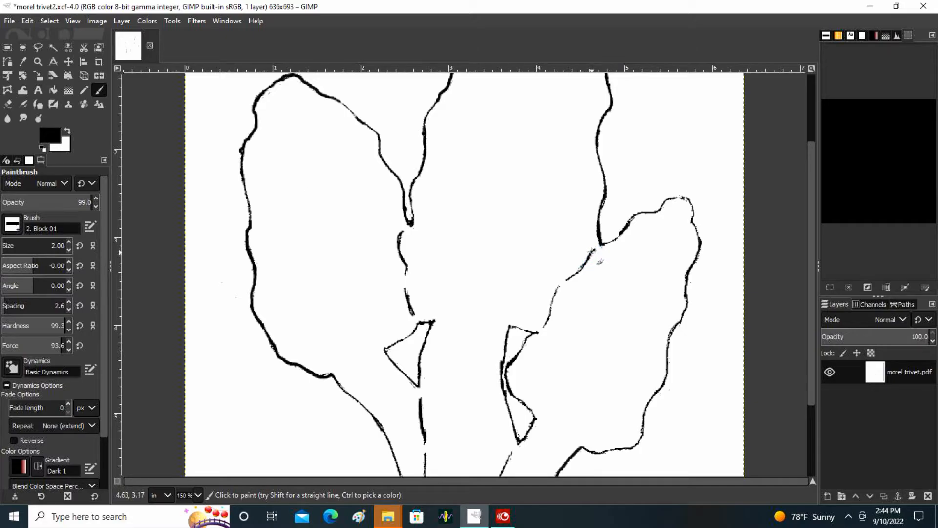
{"action": "left_click_drag", "start_coordinate": [601, 258], "coordinate": [570, 285]}
{"action": "left_click", "coordinate": [560, 286]}
{"action": "mouse_move", "coordinate": [560, 287]}
{"action": "left_mouse_down"}
{"action": "mouse_move", "coordinate": [568, 312]}
{"action": "mouse_move", "coordinate": [545, 326]}
{"action": "left_mouse_up"}
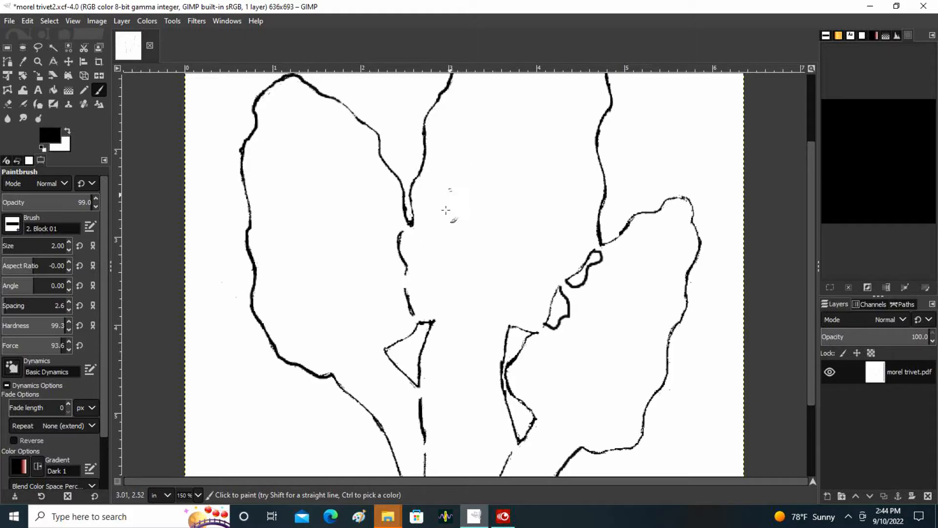
{"action": "mouse_move", "coordinate": [400, 235]}
{"action": "left_mouse_down"}
{"action": "mouse_move", "coordinate": [439, 227]}
{"action": "mouse_move", "coordinate": [417, 244]}
{"action": "mouse_move", "coordinate": [414, 269]}
{"action": "mouse_move", "coordinate": [403, 268]}
{"action": "mouse_move", "coordinate": [407, 294]}
{"action": "mouse_move", "coordinate": [412, 285]}
{"action": "mouse_move", "coordinate": [421, 300]}
{"action": "mouse_move", "coordinate": [444, 302]}
{"action": "mouse_move", "coordinate": [405, 306]}
{"action": "left_mouse_up"}
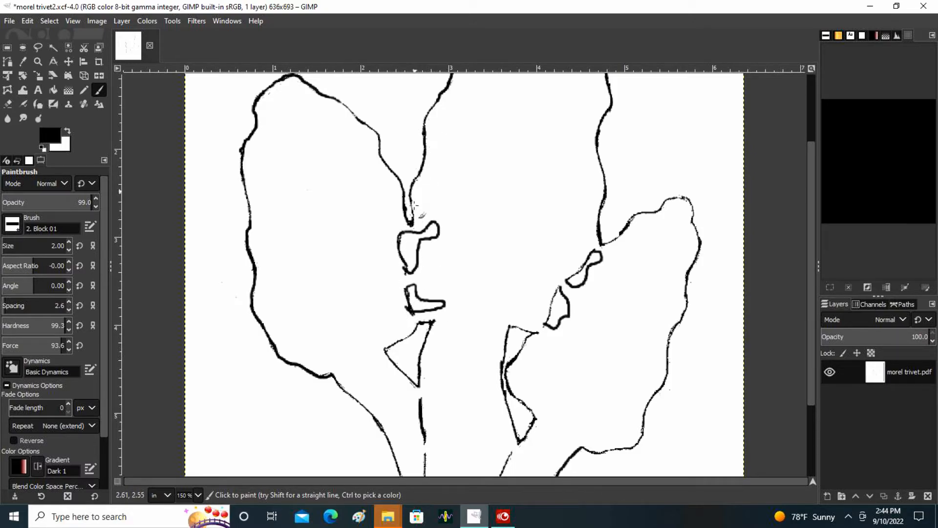
Draw two small closed, curved pit shapes in black inside the top of the middle cap.
{"action": "scroll", "coordinate": [501, 278], "scroll_direction": "up", "scroll_amount": 3}
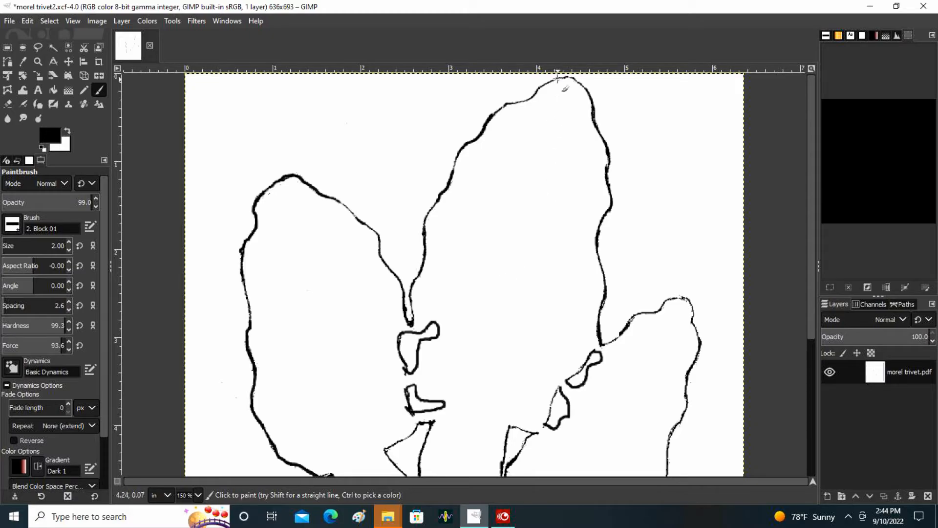
{"action": "mouse_move", "coordinate": [573, 90]}
{"action": "left_mouse_down"}
{"action": "mouse_move", "coordinate": [556, 89]}
{"action": "mouse_move", "coordinate": [531, 116]}
{"action": "mouse_move", "coordinate": [540, 122]}
{"action": "mouse_move", "coordinate": [574, 90]}
{"action": "left_mouse_up"}
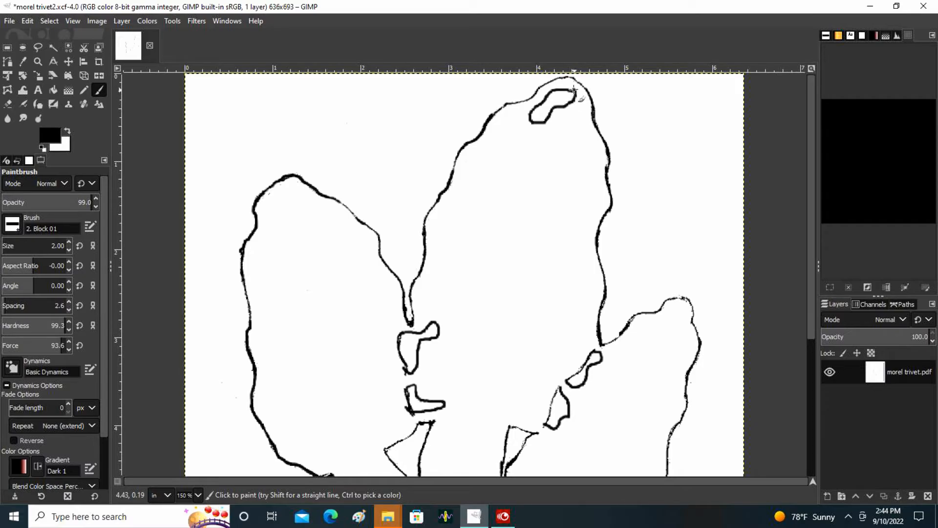
{"action": "mouse_move", "coordinate": [555, 123]}
{"action": "left_mouse_down"}
{"action": "mouse_move", "coordinate": [581, 119]}
{"action": "mouse_move", "coordinate": [589, 151]}
{"action": "mouse_move", "coordinate": [570, 164]}
{"action": "mouse_move", "coordinate": [556, 150]}
{"action": "mouse_move", "coordinate": [574, 142]}
{"action": "mouse_move", "coordinate": [555, 119]}
{"action": "left_mouse_up"}
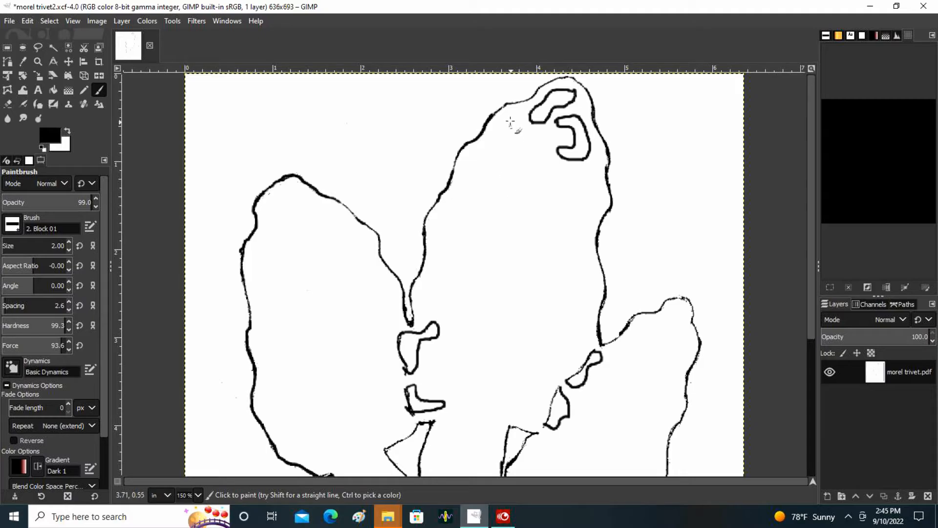
Draw three closed black pits in the upper middle cap: two elongated and one C-shaped, cleaning up the C-shape's end in white.
{"action": "left_click", "coordinate": [516, 114]}
{"action": "mouse_move", "coordinate": [516, 114]}
{"action": "left_mouse_down"}
{"action": "mouse_move", "coordinate": [465, 173]}
{"action": "mouse_move", "coordinate": [482, 172]}
{"action": "mouse_move", "coordinate": [514, 118]}
{"action": "left_mouse_up"}
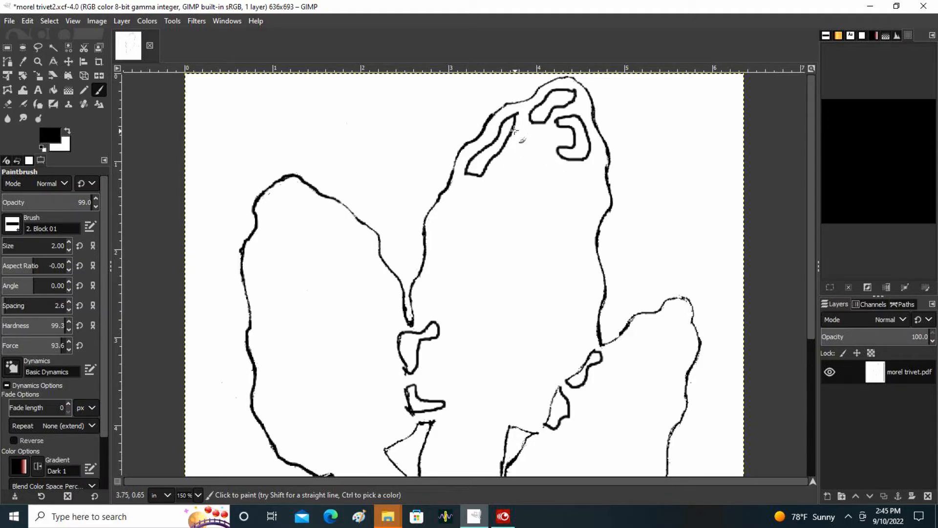
{"action": "mouse_move", "coordinate": [531, 139]}
{"action": "left_mouse_down"}
{"action": "mouse_move", "coordinate": [501, 208]}
{"action": "mouse_move", "coordinate": [516, 214]}
{"action": "mouse_move", "coordinate": [525, 205]}
{"action": "mouse_move", "coordinate": [525, 142]}
{"action": "left_mouse_up"}
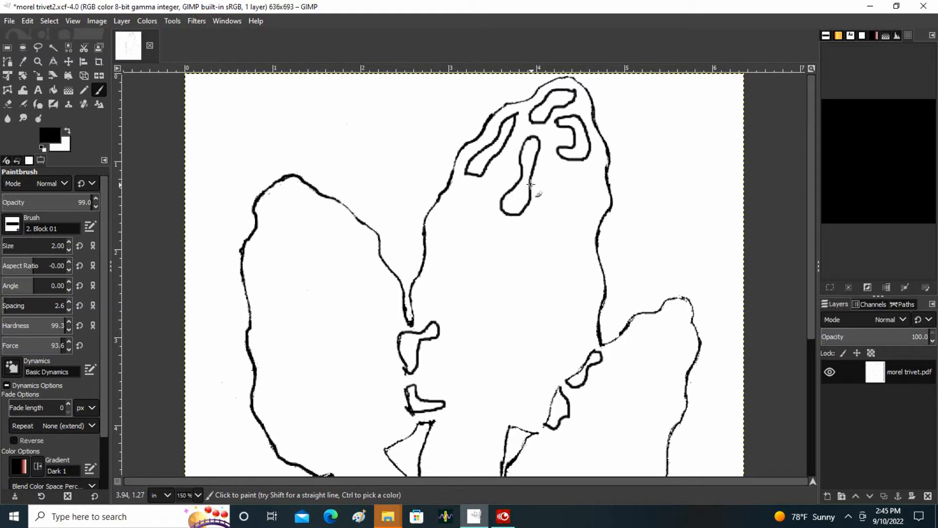
{"action": "mouse_move", "coordinate": [594, 176]}
{"action": "left_mouse_down"}
{"action": "mouse_move", "coordinate": [552, 176]}
{"action": "mouse_move", "coordinate": [539, 193]}
{"action": "mouse_move", "coordinate": [534, 213]}
{"action": "mouse_move", "coordinate": [563, 250]}
{"action": "mouse_move", "coordinate": [582, 232]}
{"action": "mouse_move", "coordinate": [566, 224]}
{"action": "mouse_move", "coordinate": [557, 195]}
{"action": "mouse_move", "coordinate": [599, 181]}
{"action": "mouse_move", "coordinate": [586, 182]}
{"action": "left_mouse_up"}
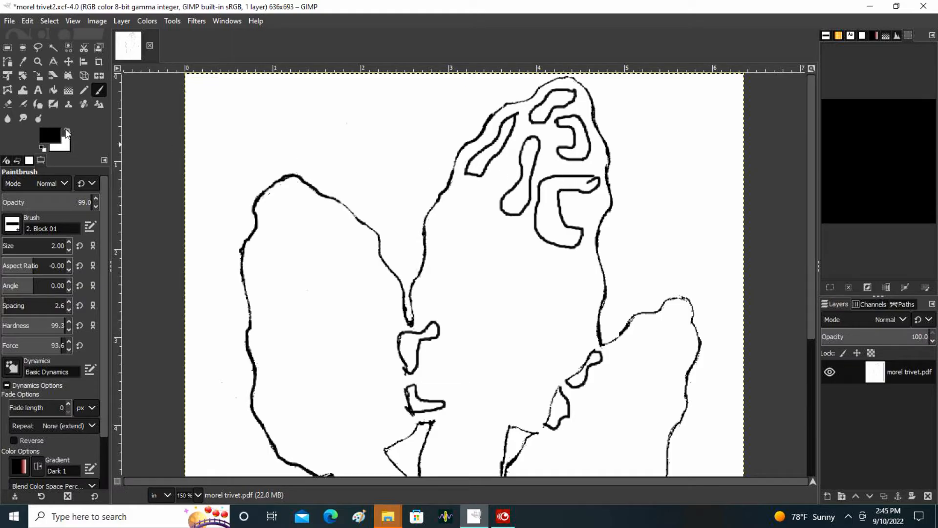
{"action": "left_click", "coordinate": [68, 130]}
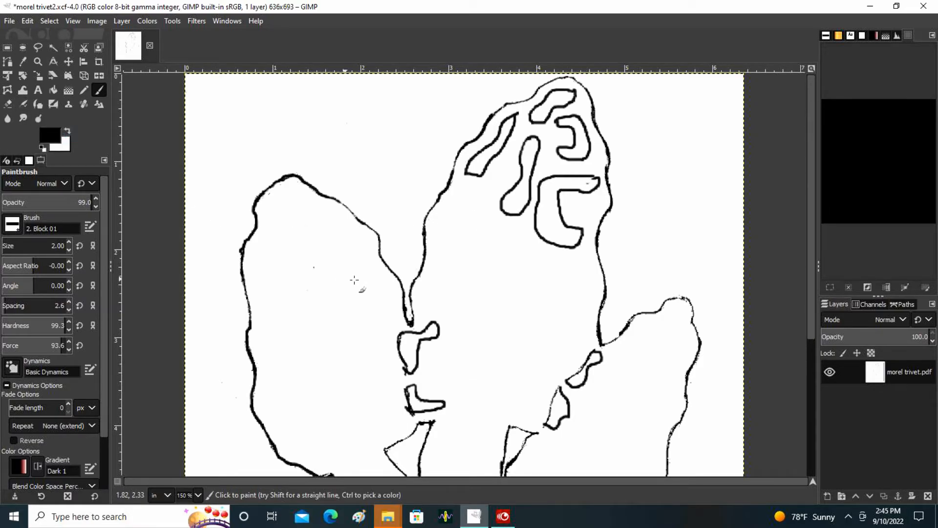
Draw five more closed black pits down the middle cap, and trim the tip of the lowest elongated one in white.
{"action": "mouse_move", "coordinate": [492, 187]}
{"action": "left_mouse_down"}
{"action": "mouse_move", "coordinate": [452, 198]}
{"action": "mouse_move", "coordinate": [438, 232]}
{"action": "mouse_move", "coordinate": [448, 243]}
{"action": "mouse_move", "coordinate": [457, 214]}
{"action": "mouse_move", "coordinate": [490, 189]}
{"action": "left_mouse_up"}
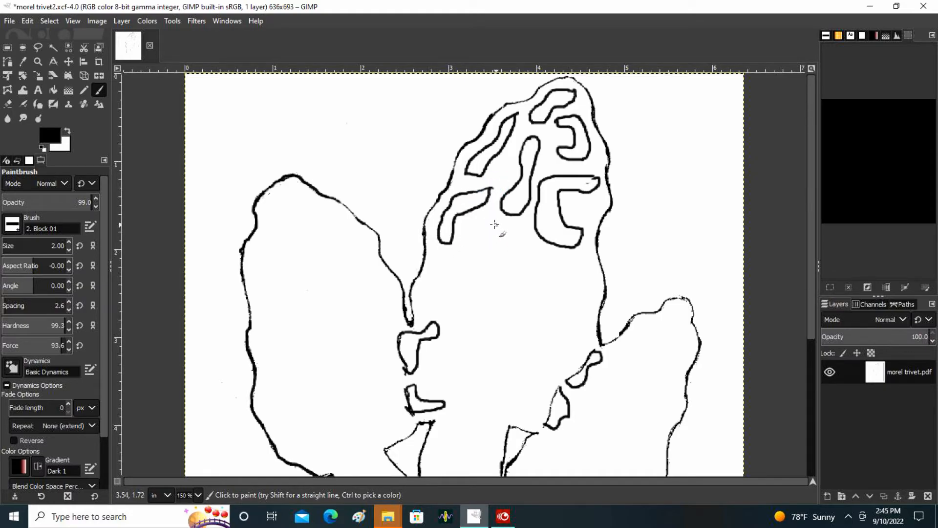
{"action": "mouse_move", "coordinate": [483, 233]}
{"action": "left_mouse_down"}
{"action": "mouse_move", "coordinate": [442, 257]}
{"action": "mouse_move", "coordinate": [424, 296]}
{"action": "mouse_move", "coordinate": [429, 311]}
{"action": "mouse_move", "coordinate": [462, 274]}
{"action": "mouse_move", "coordinate": [491, 260]}
{"action": "mouse_move", "coordinate": [495, 216]}
{"action": "mouse_move", "coordinate": [476, 227]}
{"action": "mouse_move", "coordinate": [483, 236]}
{"action": "left_mouse_up"}
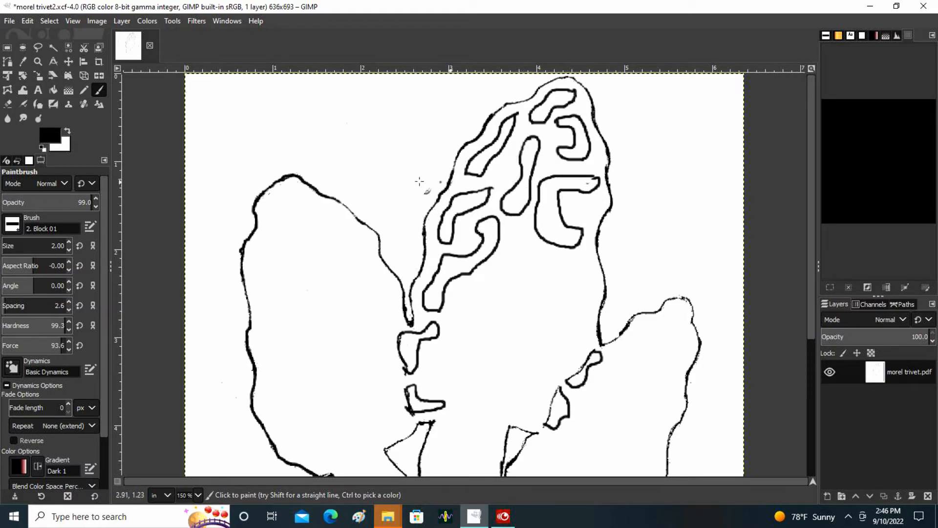
{"action": "mouse_move", "coordinate": [520, 232]}
{"action": "left_mouse_down"}
{"action": "mouse_move", "coordinate": [552, 262]}
{"action": "mouse_move", "coordinate": [494, 293]}
{"action": "mouse_move", "coordinate": [478, 280]}
{"action": "mouse_move", "coordinate": [499, 269]}
{"action": "mouse_move", "coordinate": [520, 235]}
{"action": "left_mouse_up"}
{"action": "mouse_move", "coordinate": [585, 263]}
{"action": "left_mouse_down"}
{"action": "mouse_move", "coordinate": [551, 289]}
{"action": "mouse_move", "coordinate": [548, 309]}
{"action": "mouse_move", "coordinate": [569, 314]}
{"action": "mouse_move", "coordinate": [584, 264]}
{"action": "left_mouse_up"}
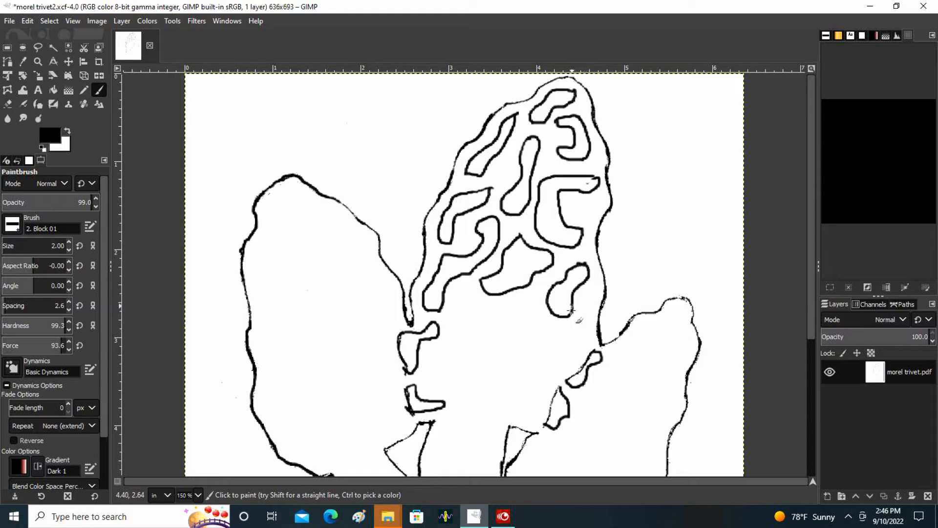
{"action": "mouse_move", "coordinate": [585, 315]}
{"action": "left_mouse_down"}
{"action": "mouse_move", "coordinate": [528, 385]}
{"action": "mouse_move", "coordinate": [519, 378]}
{"action": "mouse_move", "coordinate": [529, 352]}
{"action": "mouse_move", "coordinate": [584, 315]}
{"action": "left_mouse_up"}
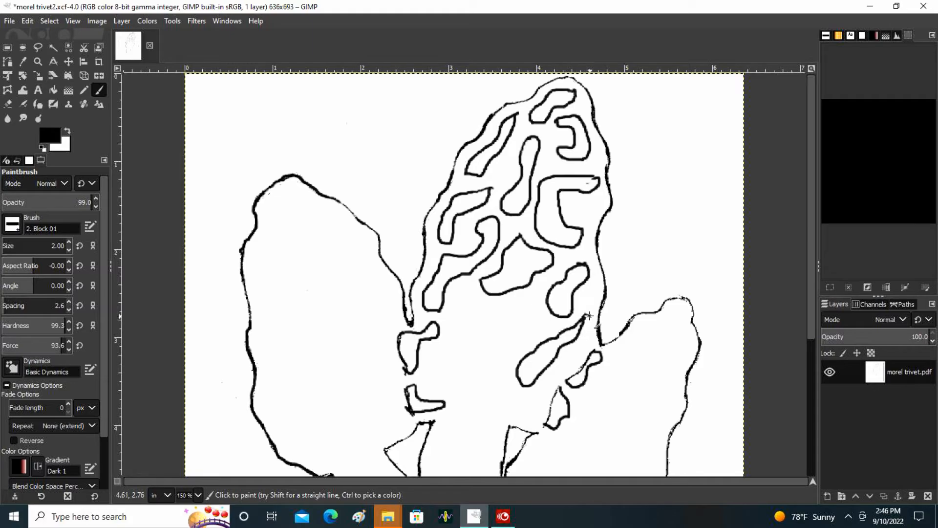
{"action": "left_click", "coordinate": [67, 130]}
{"action": "left_click_drag", "start_coordinate": [582, 313], "coordinate": [591, 315]}
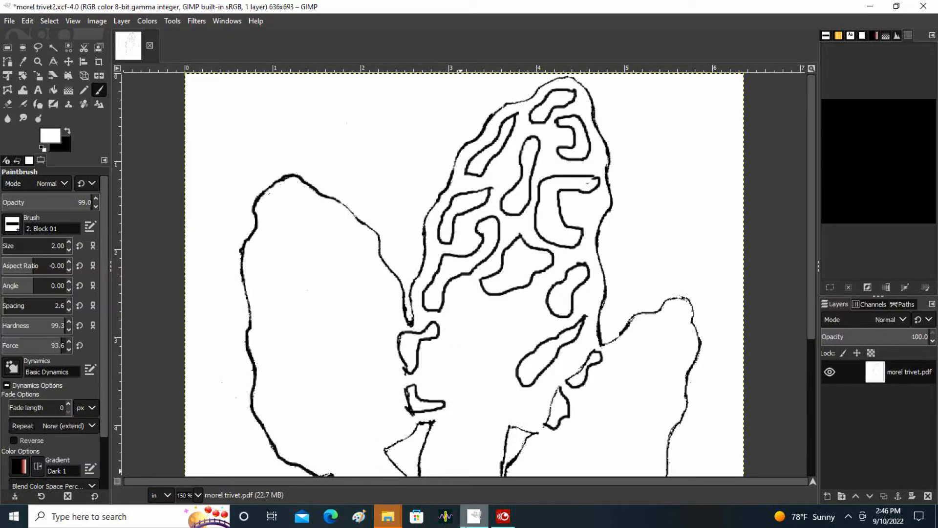
Save the image with its finished cap pits under the existing file name, morel trivet2.xcf.
{"action": "mouse_move", "coordinate": [494, 522]}
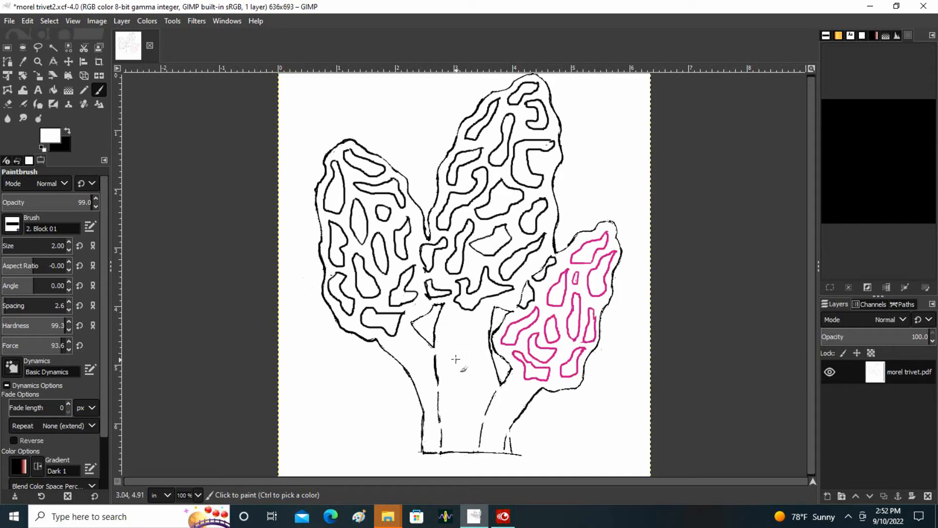
{"action": "key", "text": "minus"}
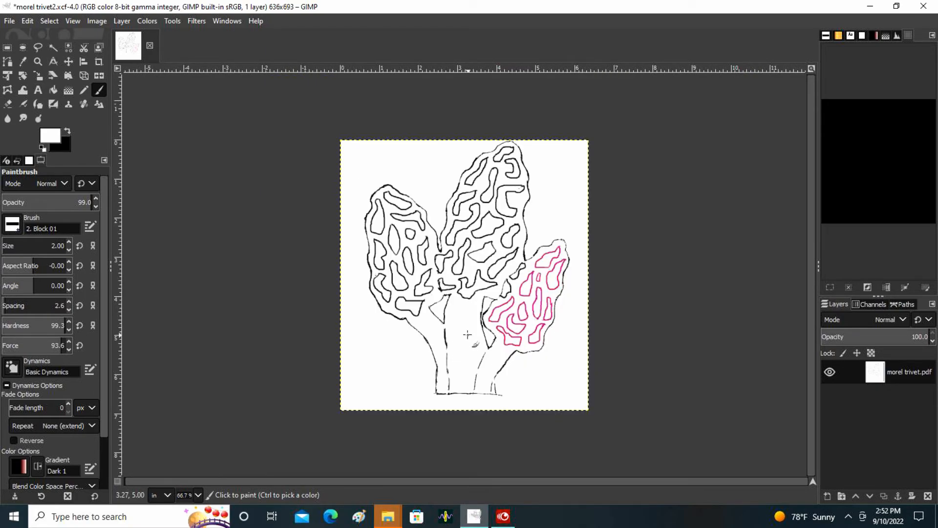
{"action": "left_click", "coordinate": [10, 21]}
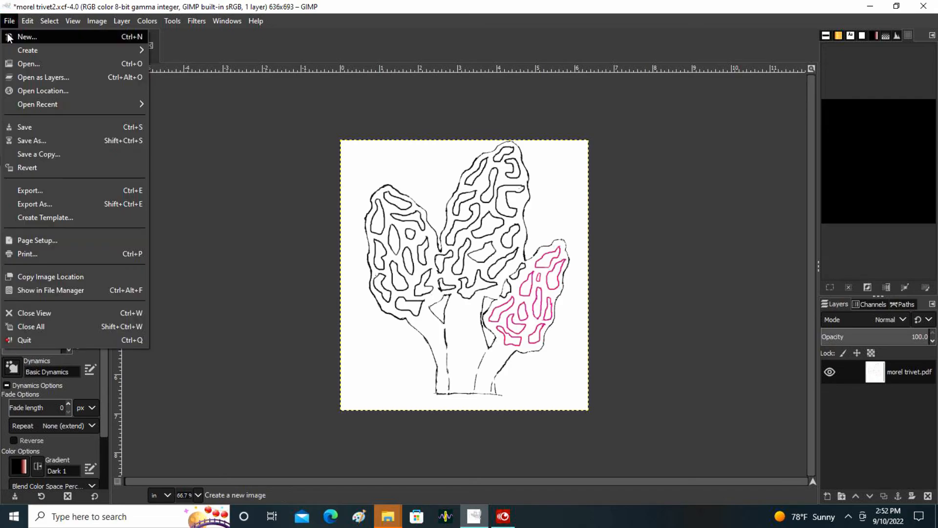
{"action": "left_click", "coordinate": [53, 128]}
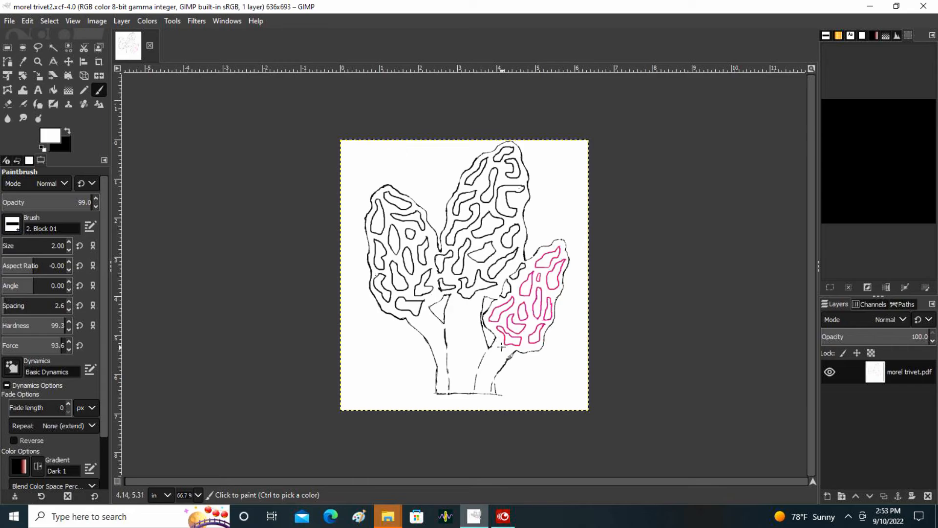
Close the gap in the right stem's outer edge near the base in black, and save the image.
{"action": "scroll", "coordinate": [501, 347], "scroll_direction": "up", "scroll_amount": 2}
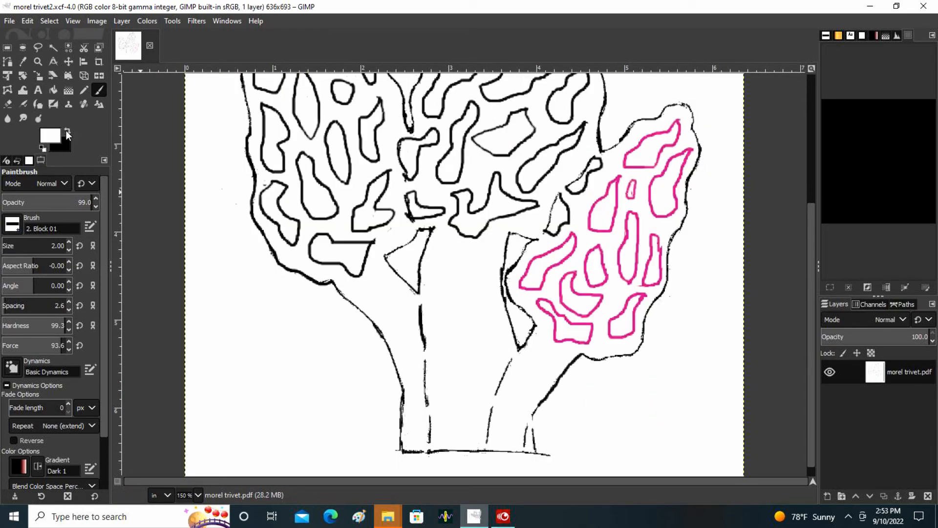
{"action": "left_click", "coordinate": [66, 131]}
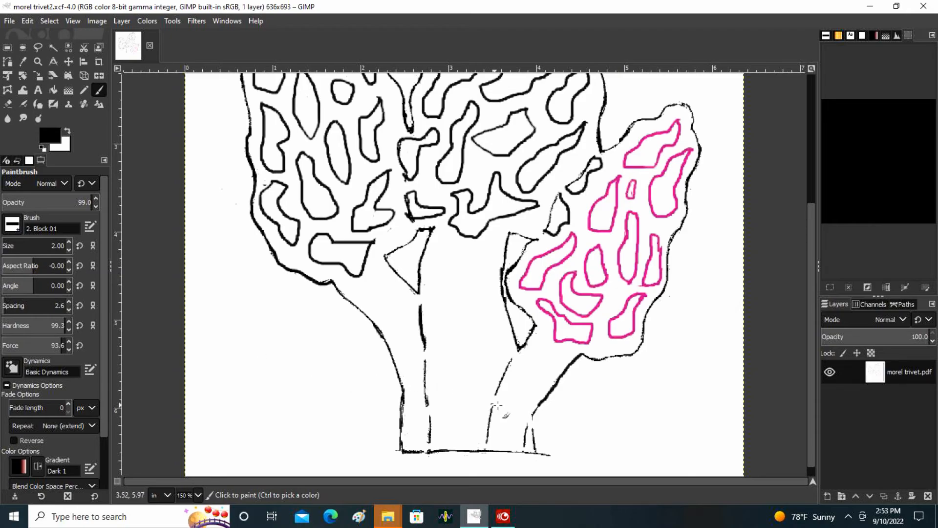
{"action": "left_click", "coordinate": [533, 410]}
{"action": "left_click_drag", "start_coordinate": [533, 412], "coordinate": [532, 430]}
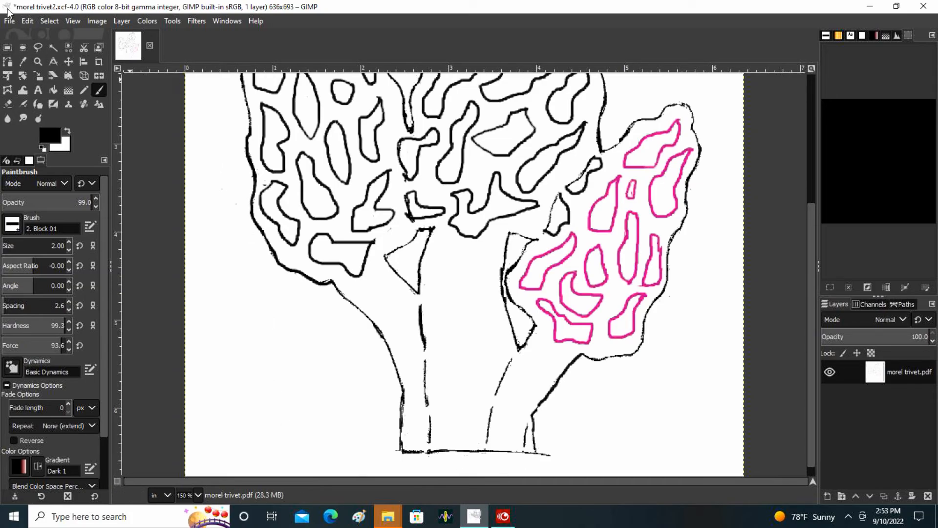
{"action": "left_click", "coordinate": [9, 21]}
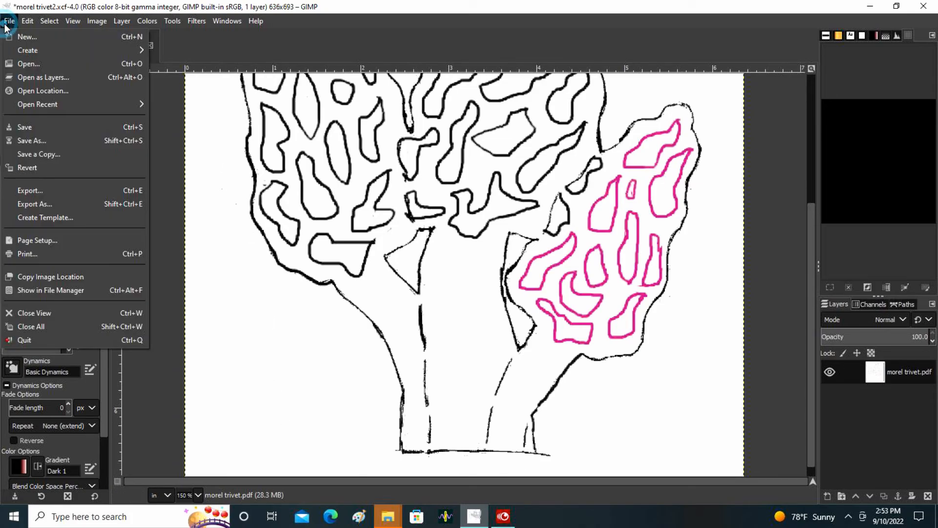
{"action": "left_click", "coordinate": [67, 127]}
Scale the image to 8.360 in wide by 9.110 in high at 100 pixels/in with cubic interpolation.
{"action": "scroll", "coordinate": [387, 277], "scroll_direction": "up", "scroll_amount": 3}
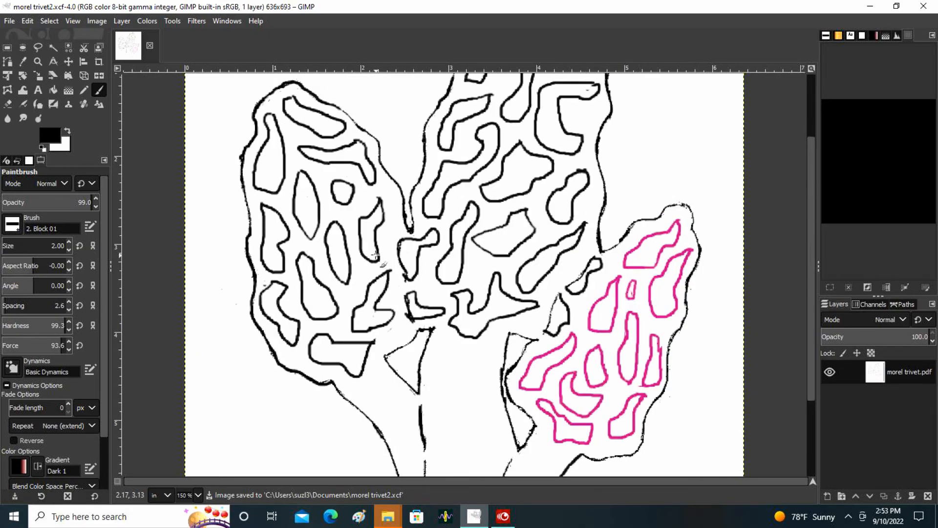
{"action": "left_click", "coordinate": [95, 21]}
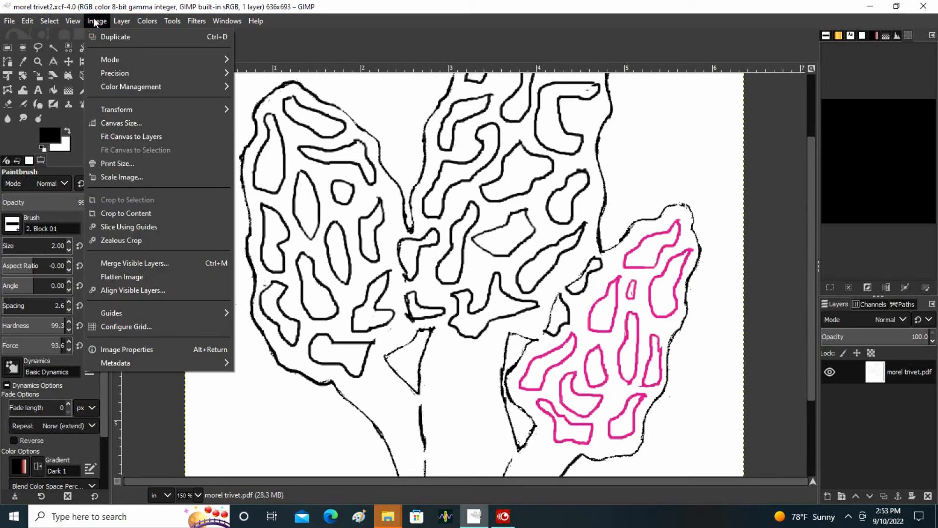
{"action": "left_click", "coordinate": [138, 180]}
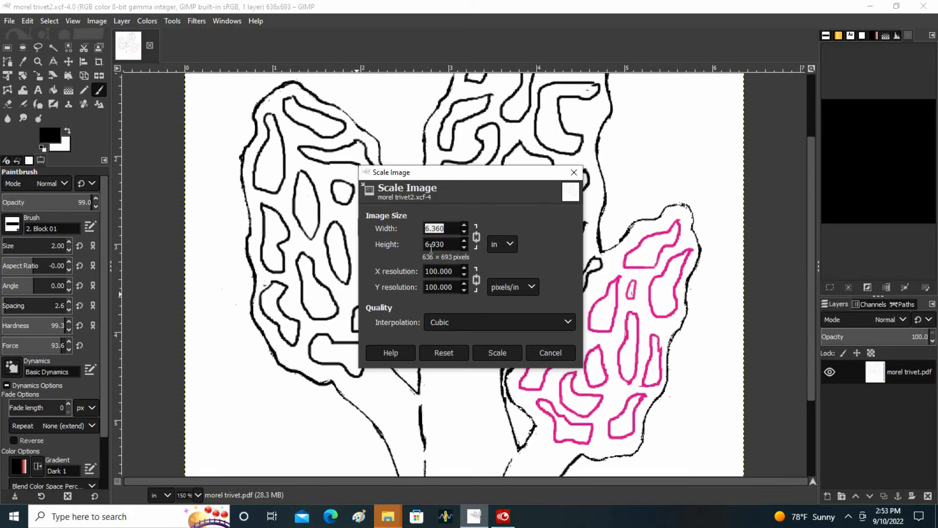
{"action": "left_click", "coordinate": [464, 225]}
{"action": "left_click", "coordinate": [464, 225]}
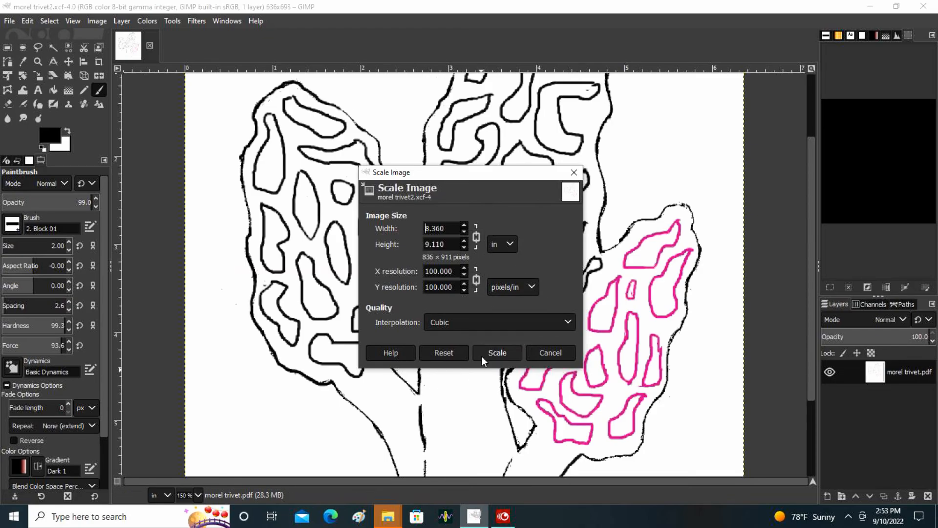
{"action": "left_click", "coordinate": [497, 353]}
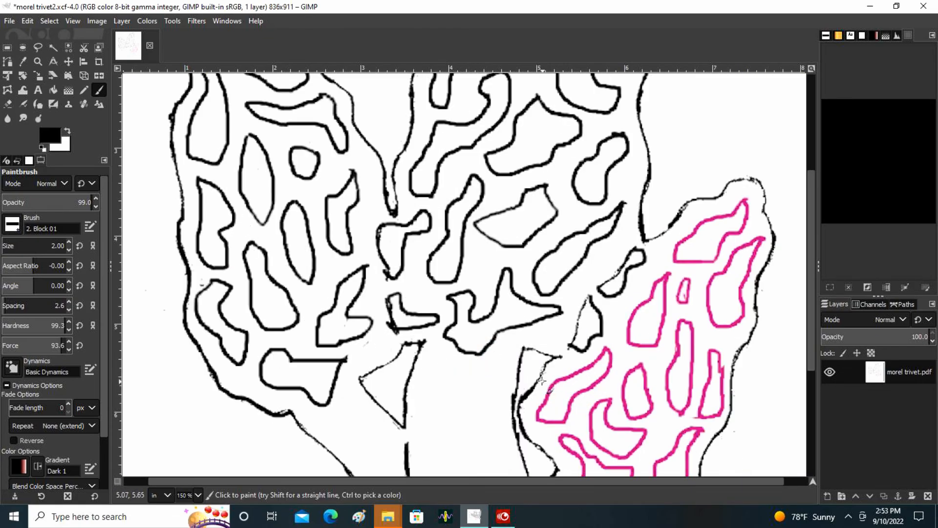
Save the scaled drawing under its existing file name.
{"action": "key", "text": "minus"}
{"action": "key", "text": "minus"}
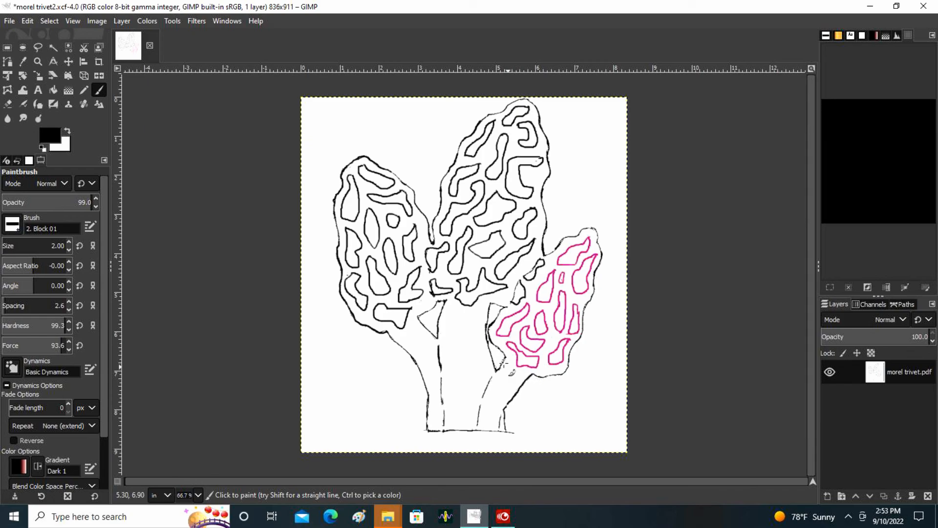
{"action": "left_click", "coordinate": [10, 21]}
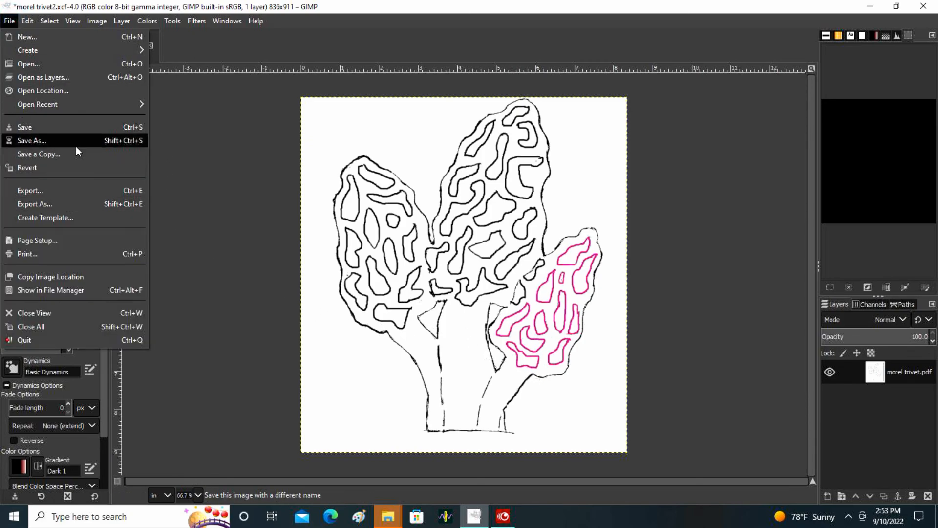
{"action": "left_click", "coordinate": [76, 129]}
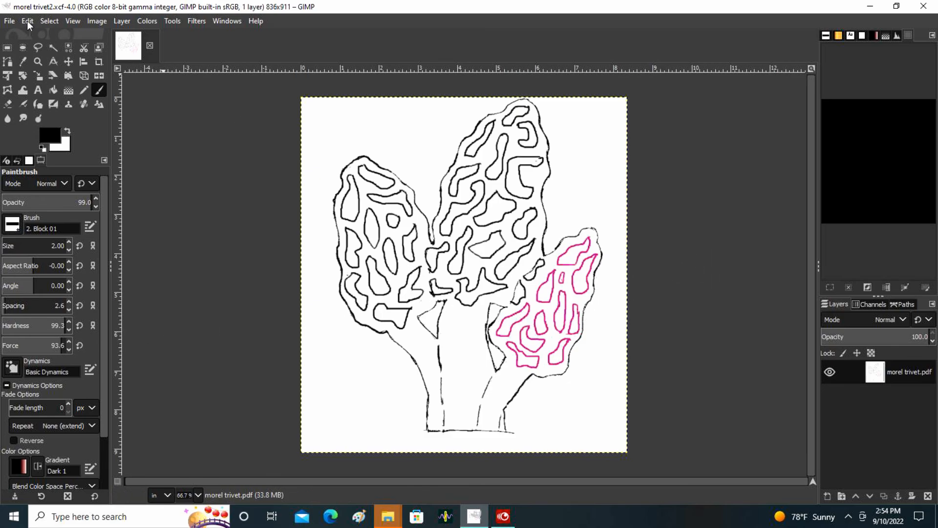
Export the drawing as morel trivet2.png to the Documents folder with the default PNG options.
{"action": "left_click", "coordinate": [8, 21]}
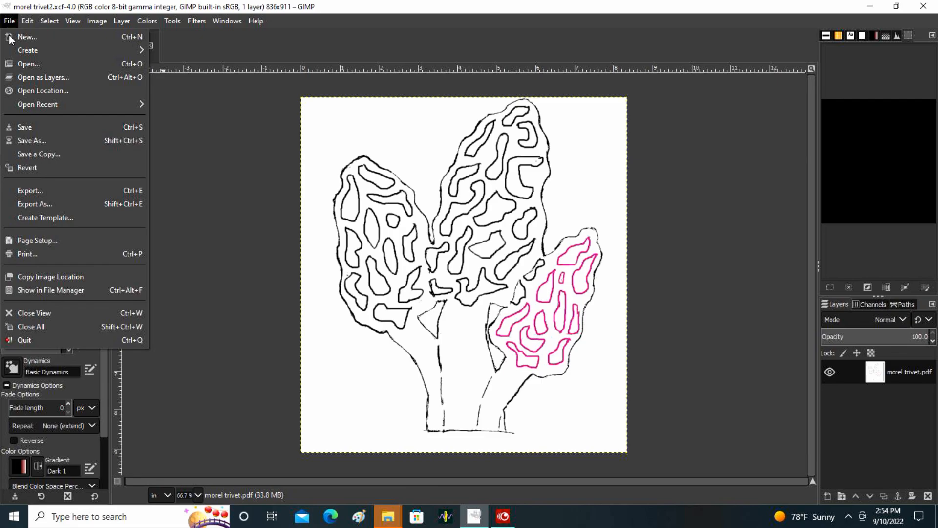
{"action": "left_click", "coordinate": [60, 203]}
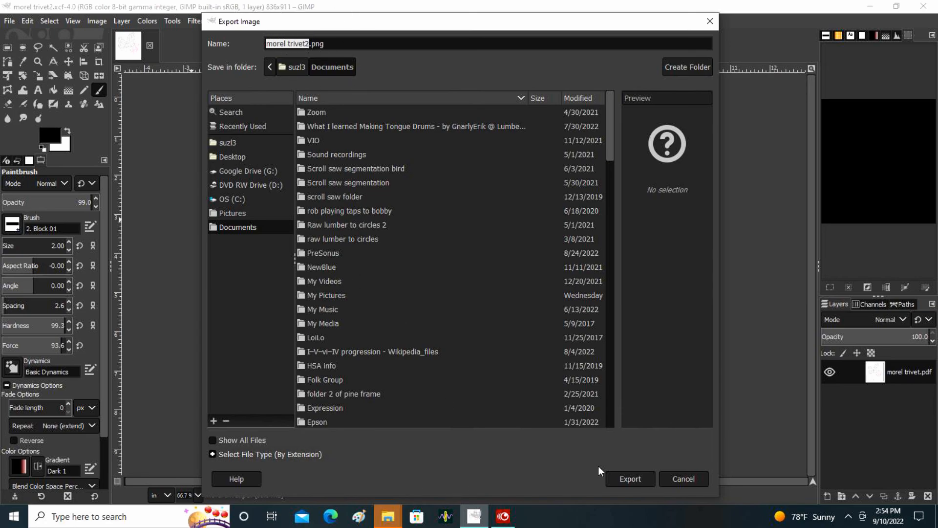
{"action": "left_click", "coordinate": [637, 480]}
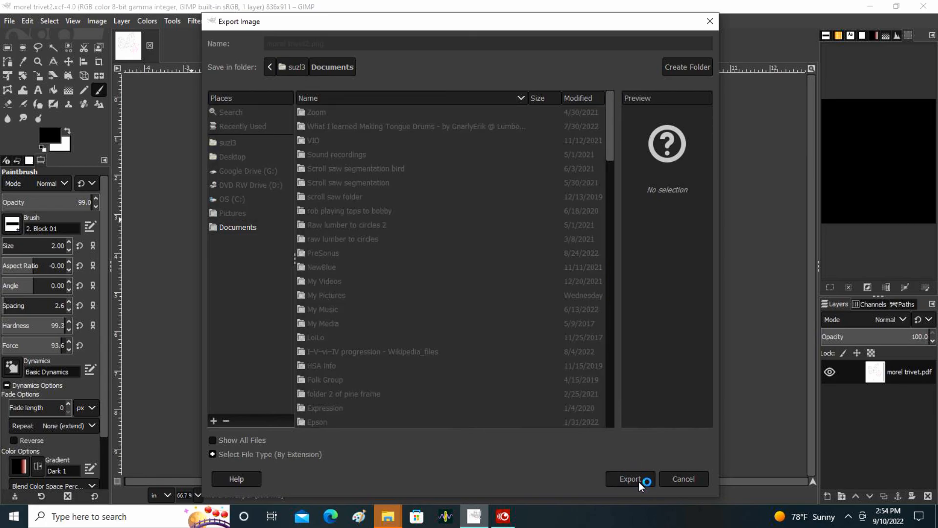
{"action": "left_click", "coordinate": [466, 396]}
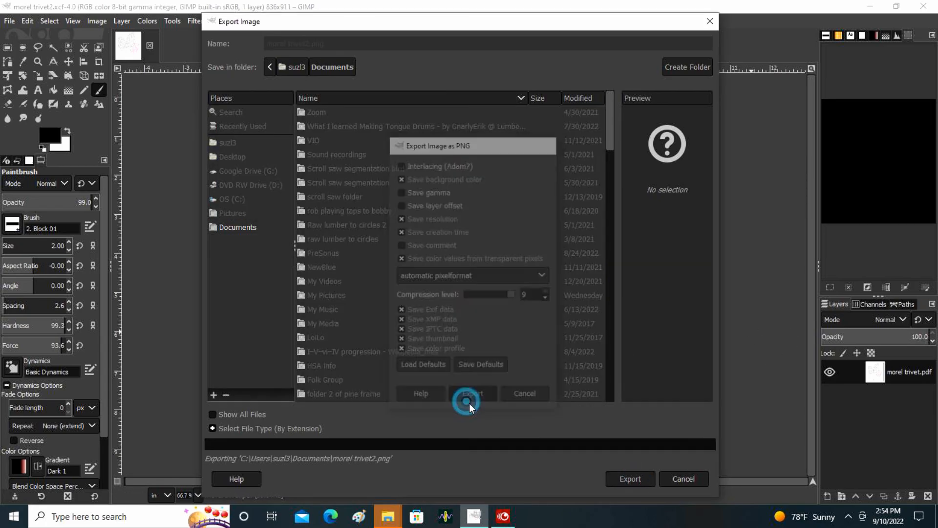